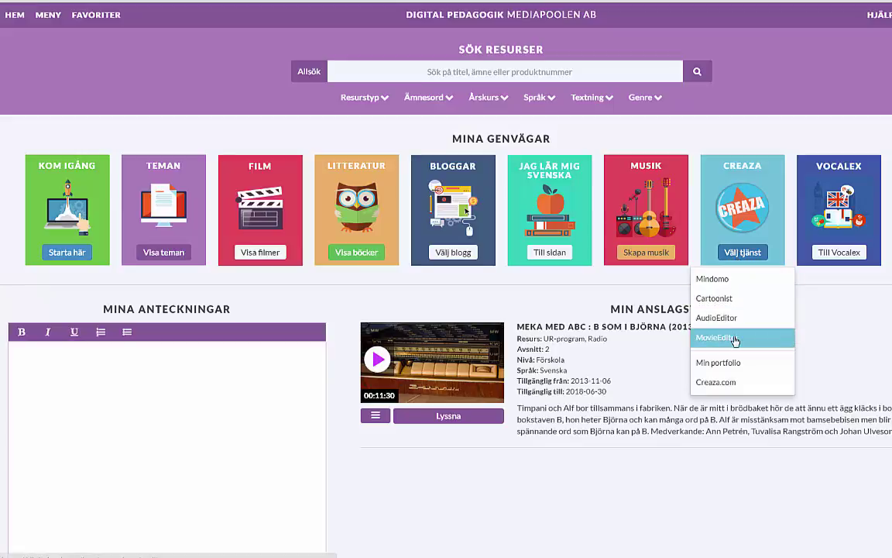
- Open the MovieEditor HD theme from the Creaza MovieEditor resources
click(48, 16)
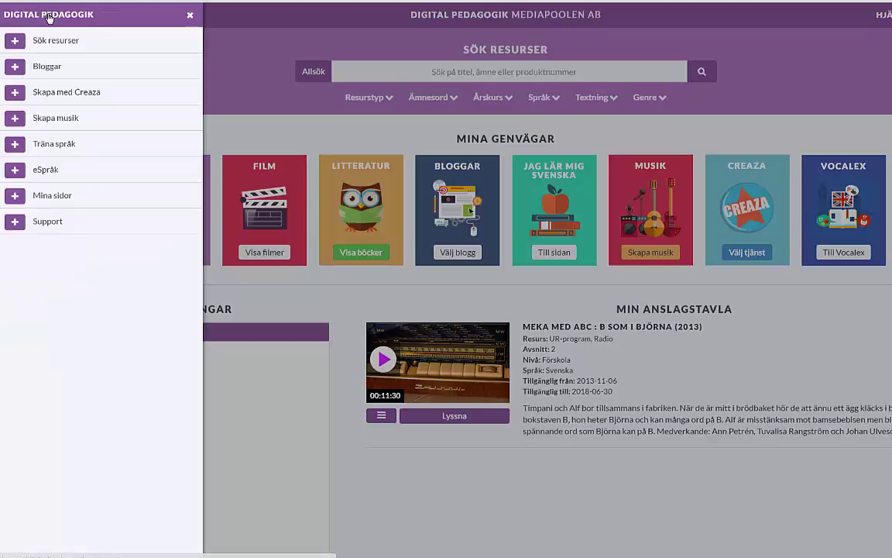
click(15, 93)
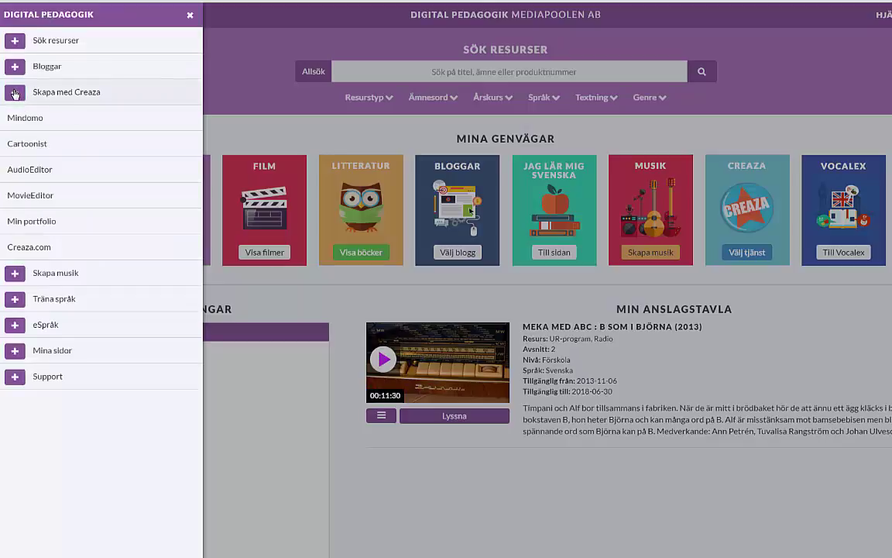
click(42, 201)
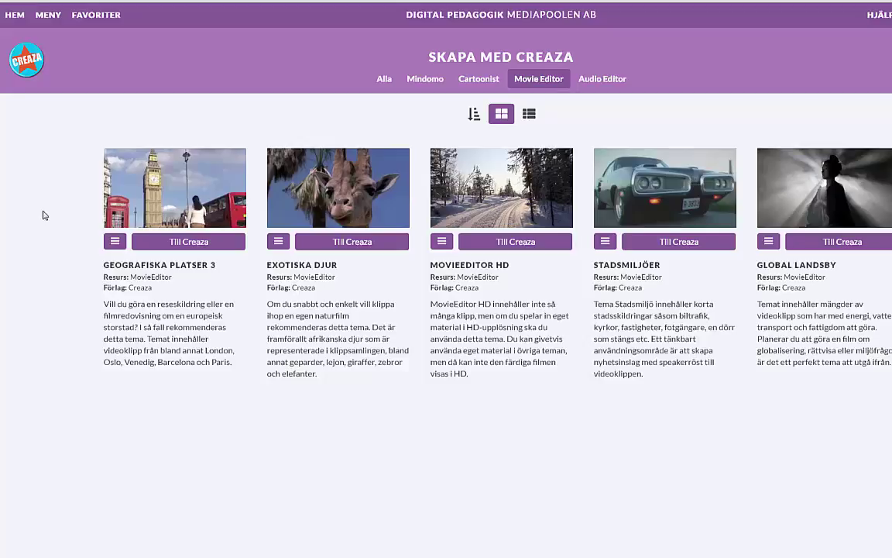
click(497, 242)
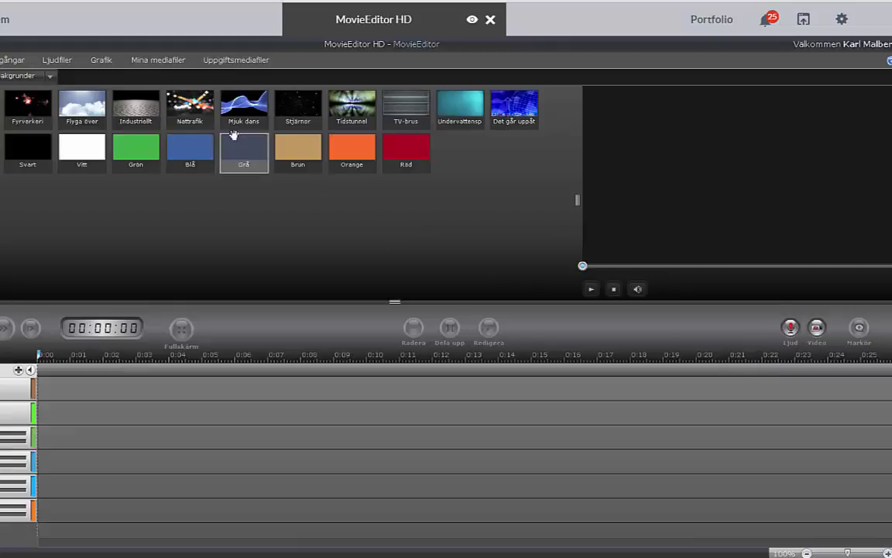
- Show the audio files in the personal media library
click(158, 60)
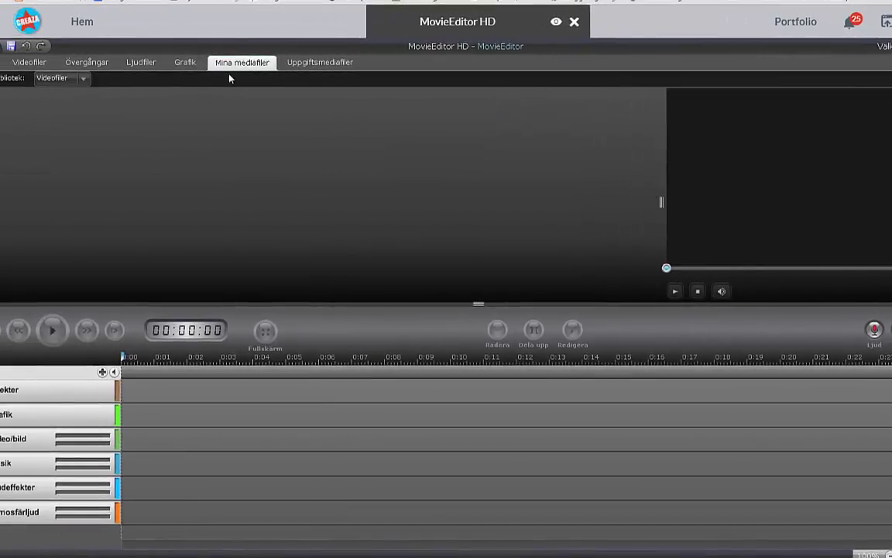
click(83, 79)
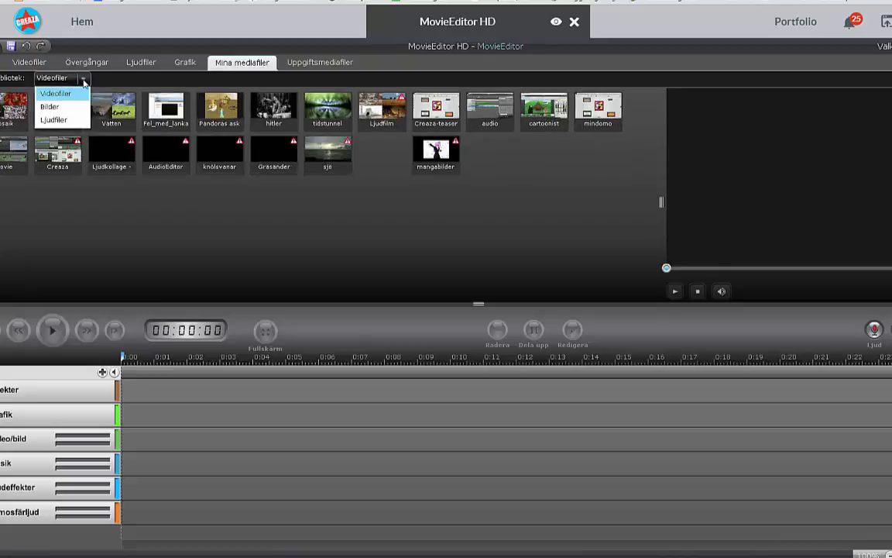
click(64, 117)
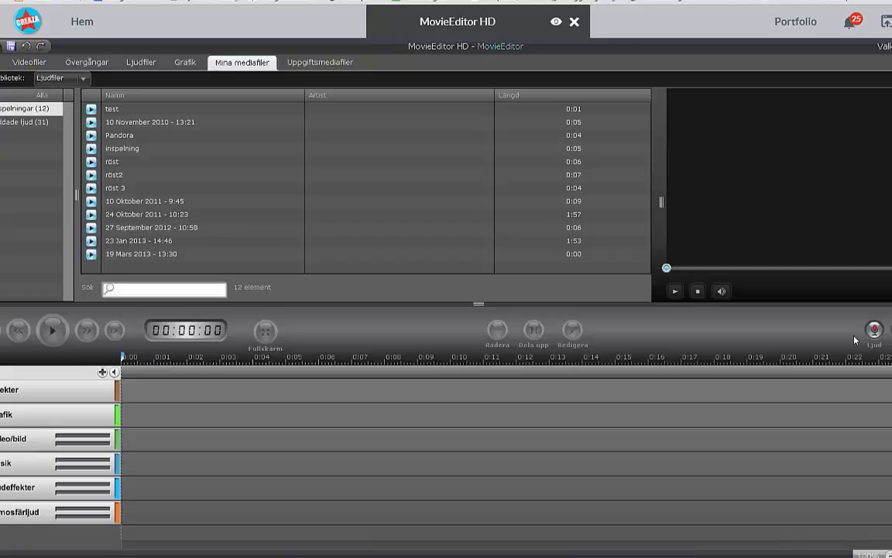
- Open the audio recorder, allow camera and microphone access in the Flash Player settings, and check the microphone input
click(874, 330)
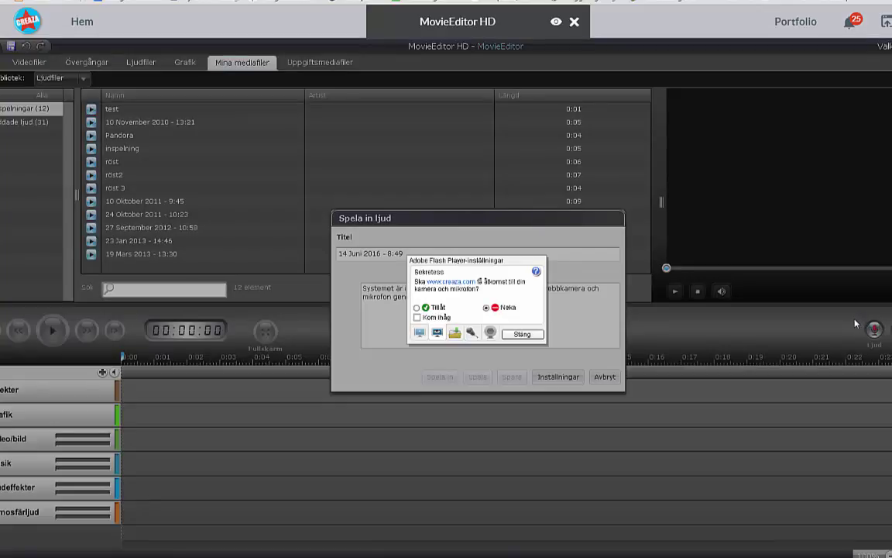
click(471, 333)
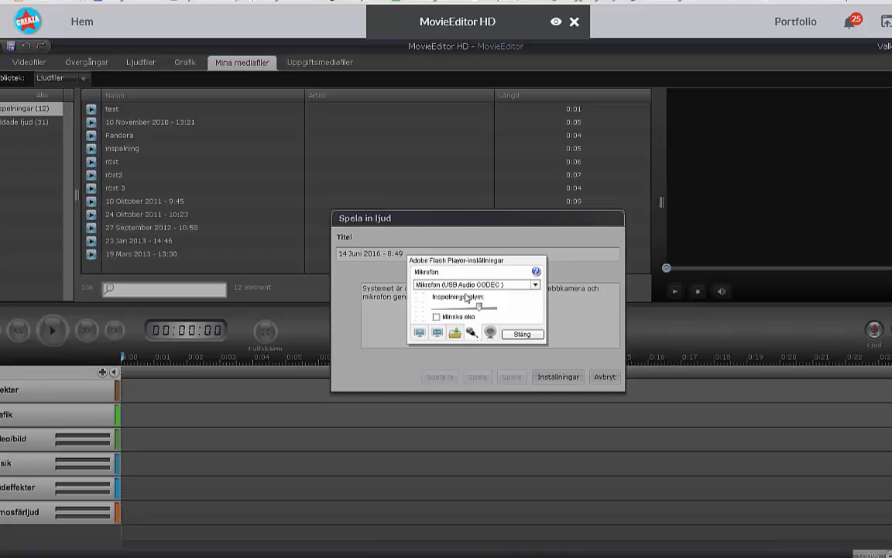
click(437, 334)
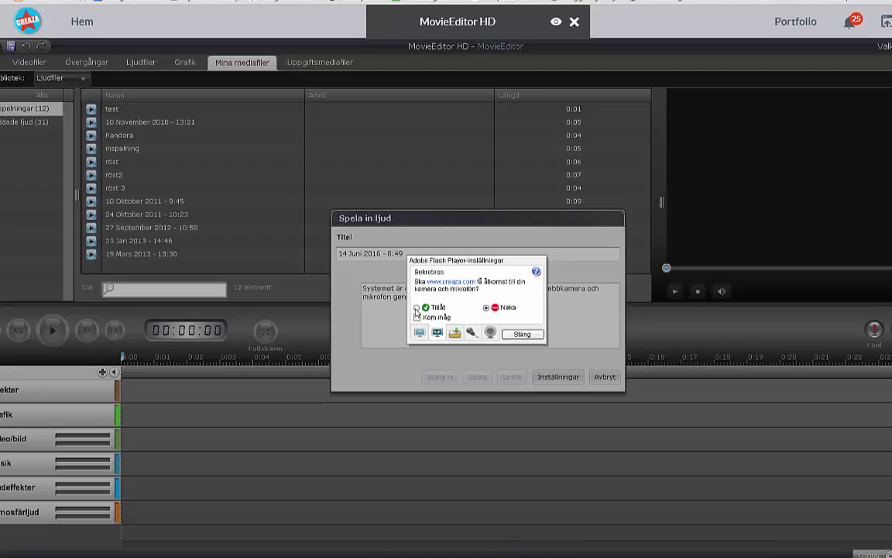
click(416, 307)
click(472, 333)
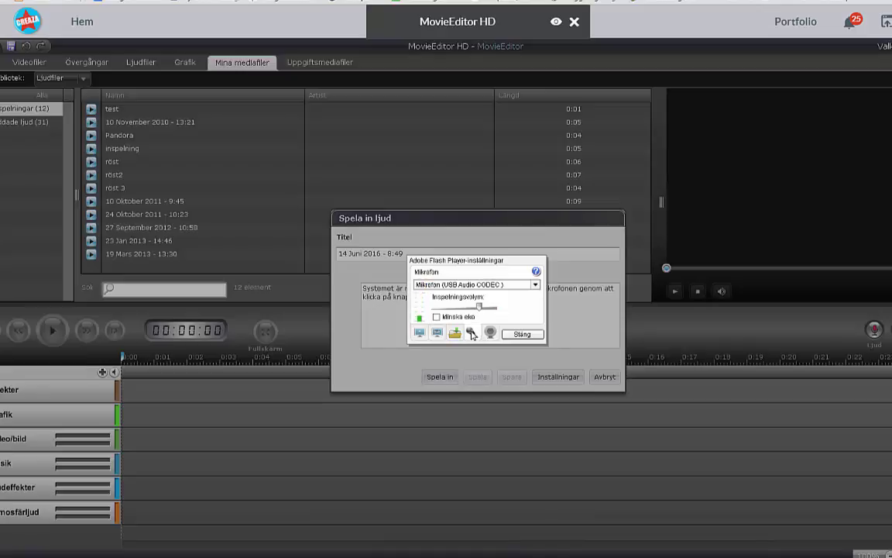
click(522, 334)
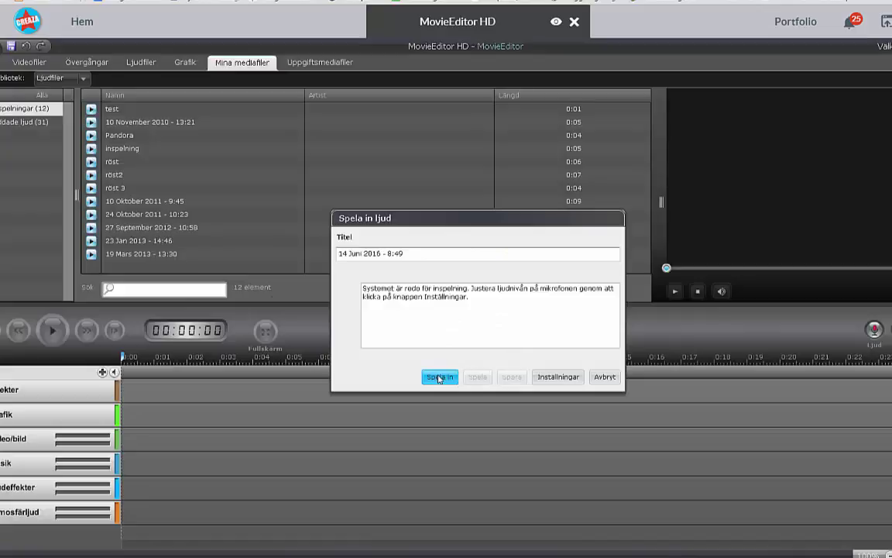
- Record a voice narration, title it "åsas kval" and save it to the personal media files
click(440, 377)
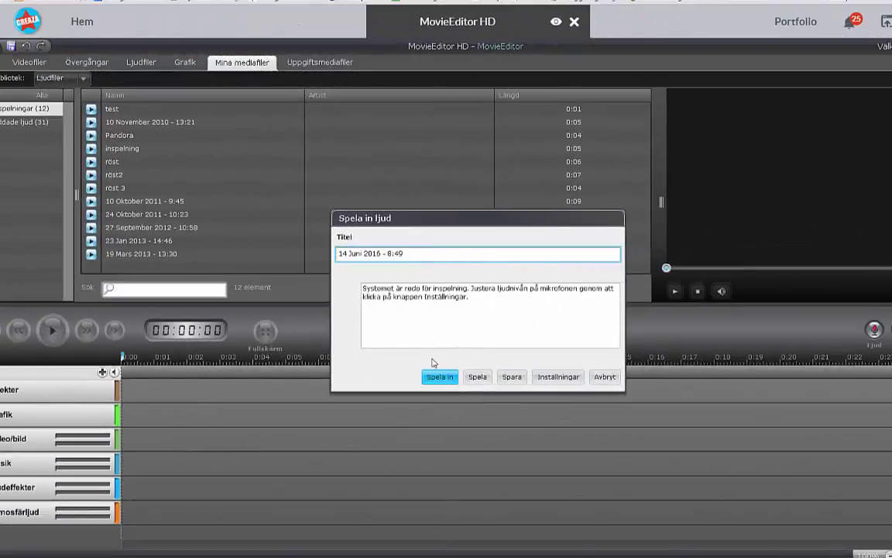
click(417, 252)
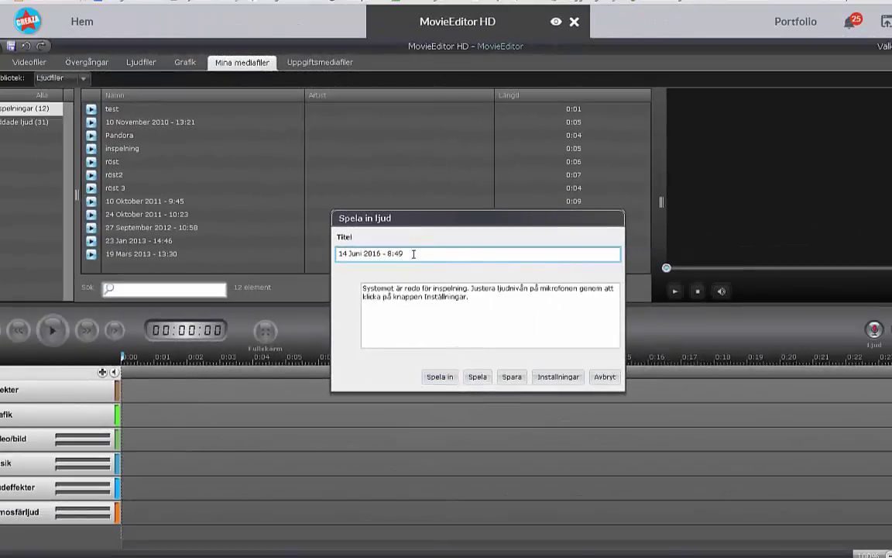
drag(415, 253, 328, 256)
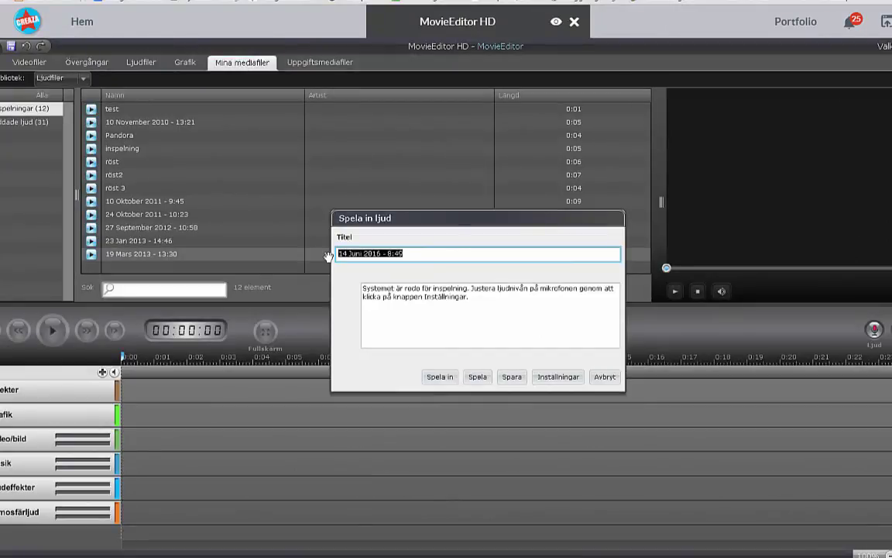
text(åsas kval)
click(512, 378)
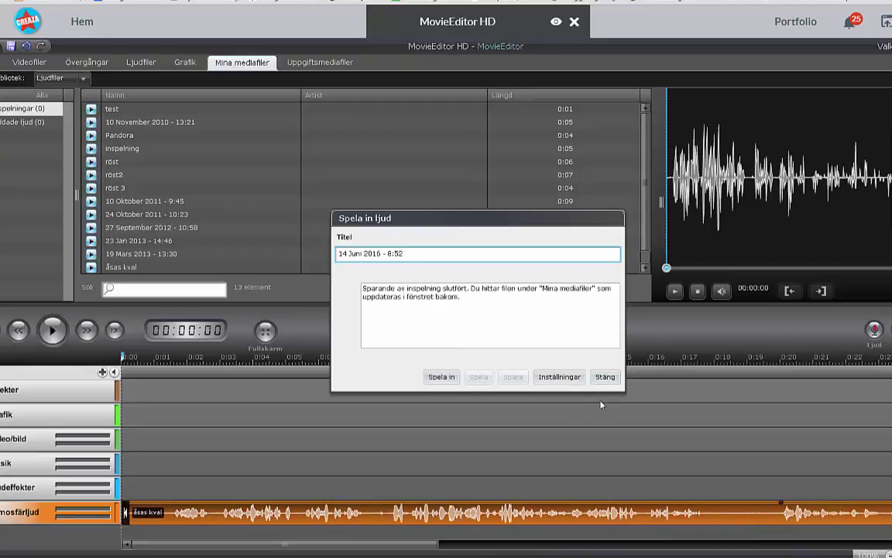
click(603, 376)
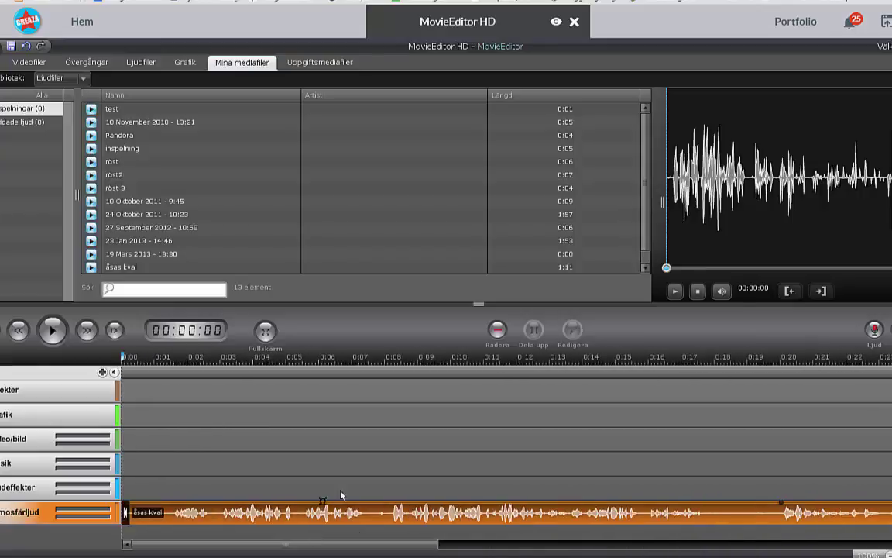
- Play the first few seconds of the recorded narration on the timeline
click(53, 333)
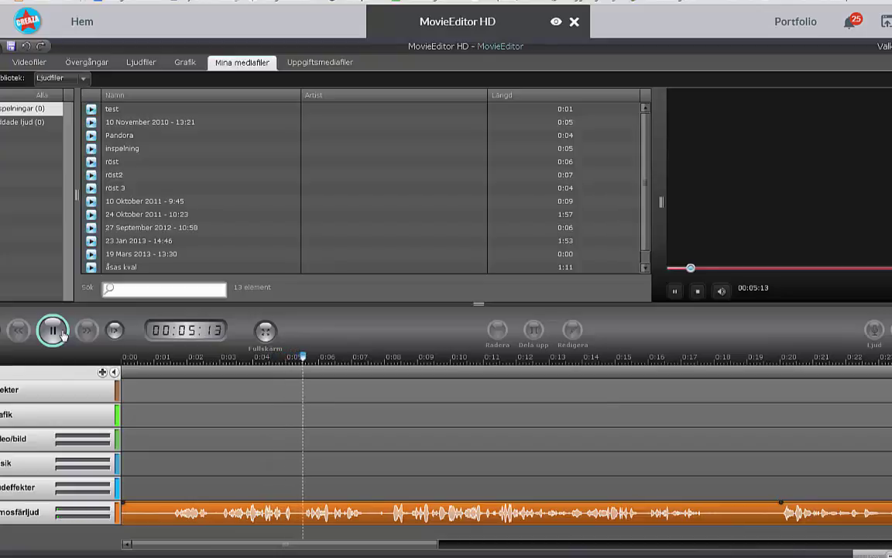
click(64, 332)
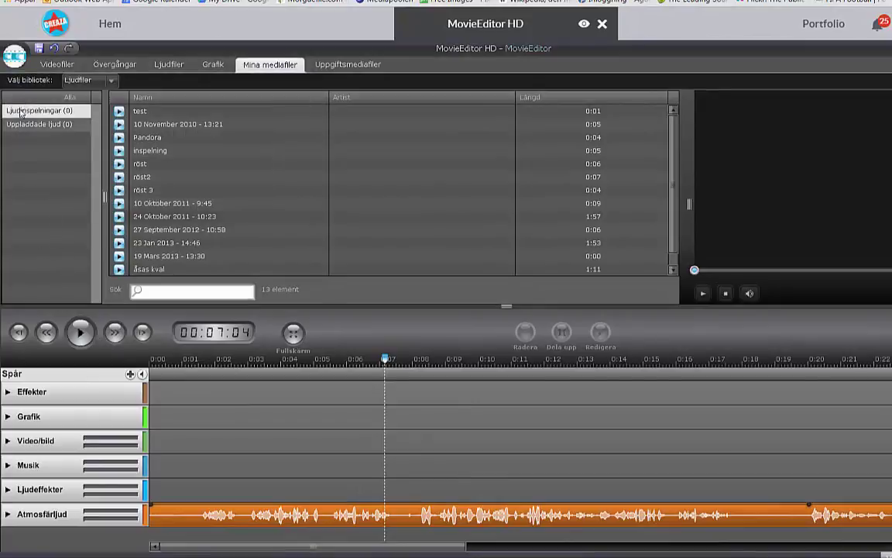
- Import the cartoon "Åsas kval" as still images and add its frames to the slideshow
click(14, 60)
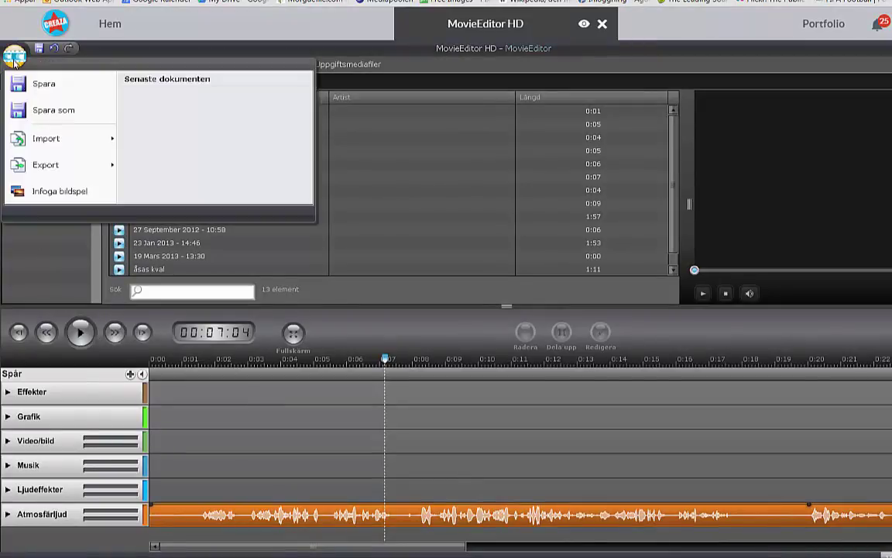
mouse_move(44, 135)
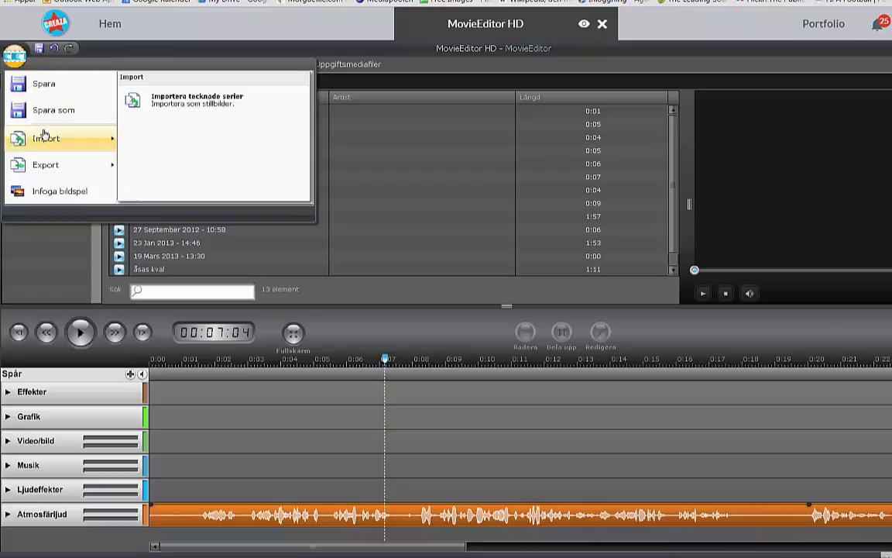
click(183, 103)
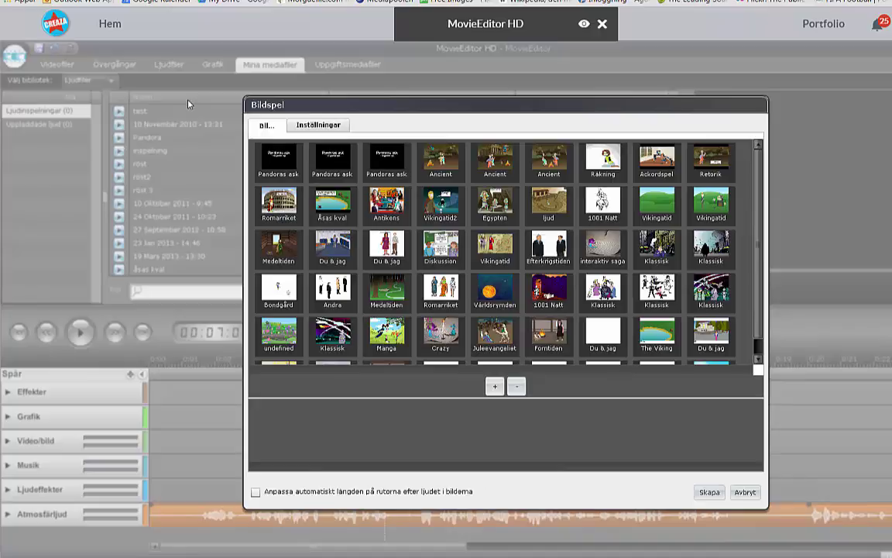
click(333, 210)
click(496, 387)
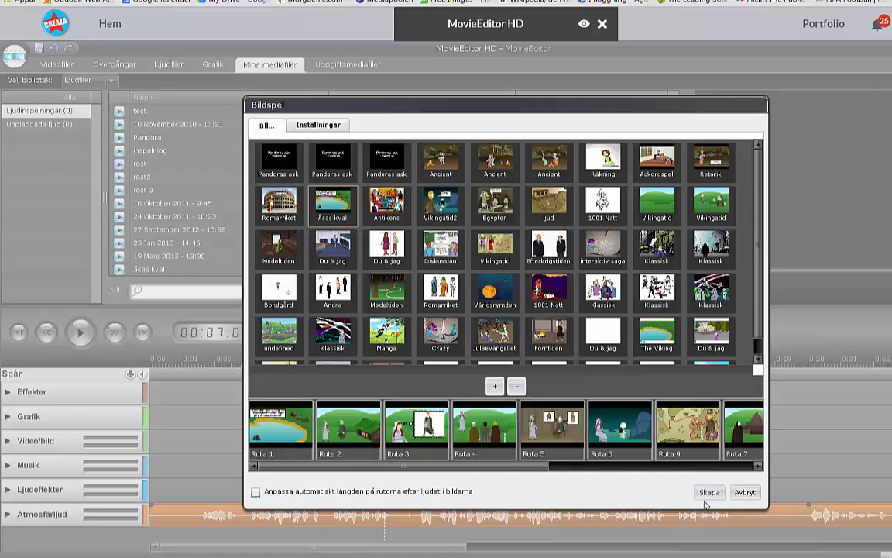
- Set the slideshow's transition effect to Korsupplösning and create the slideshow
click(317, 125)
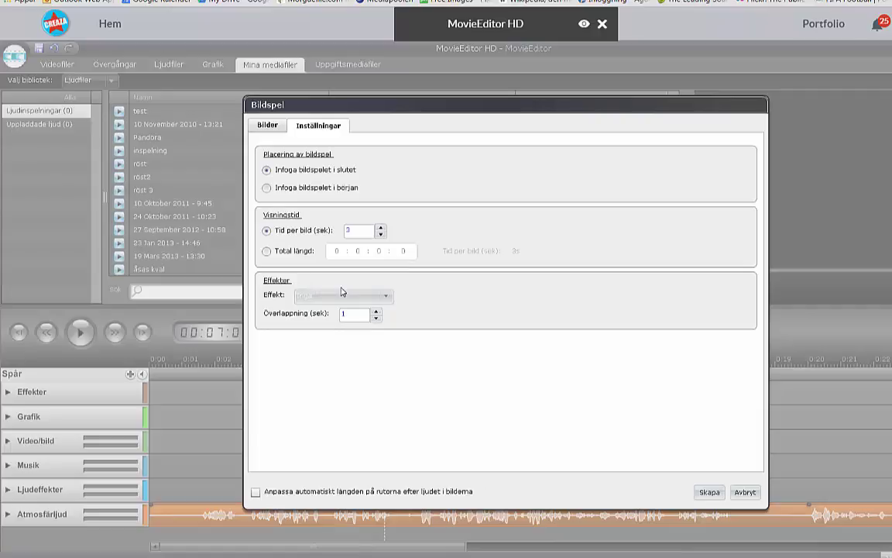
click(385, 296)
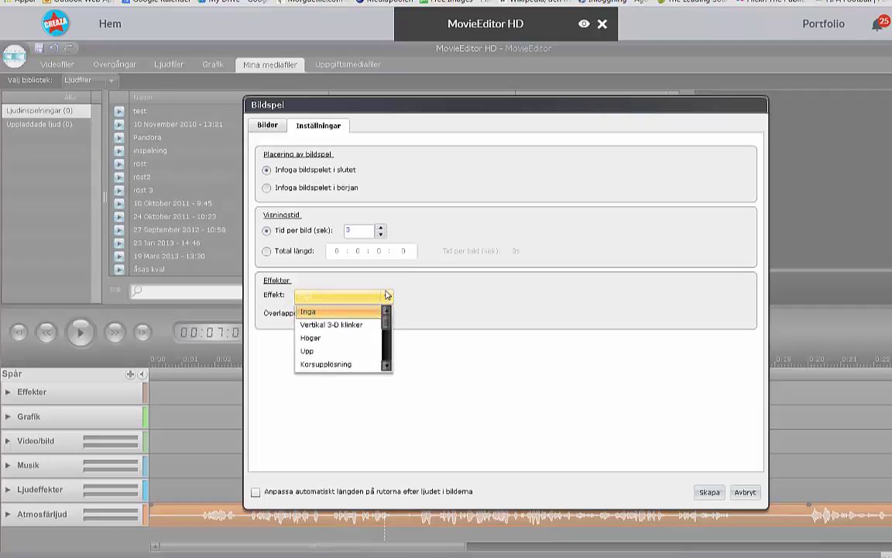
click(345, 365)
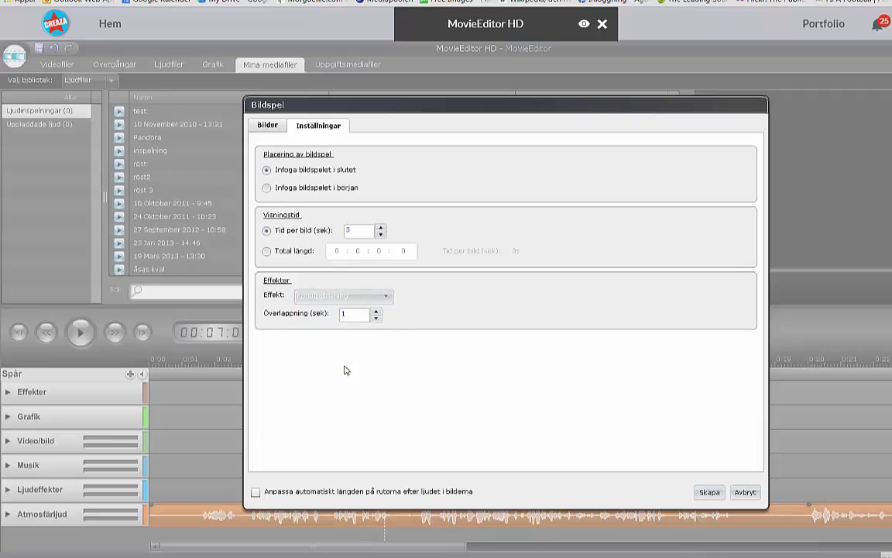
click(708, 493)
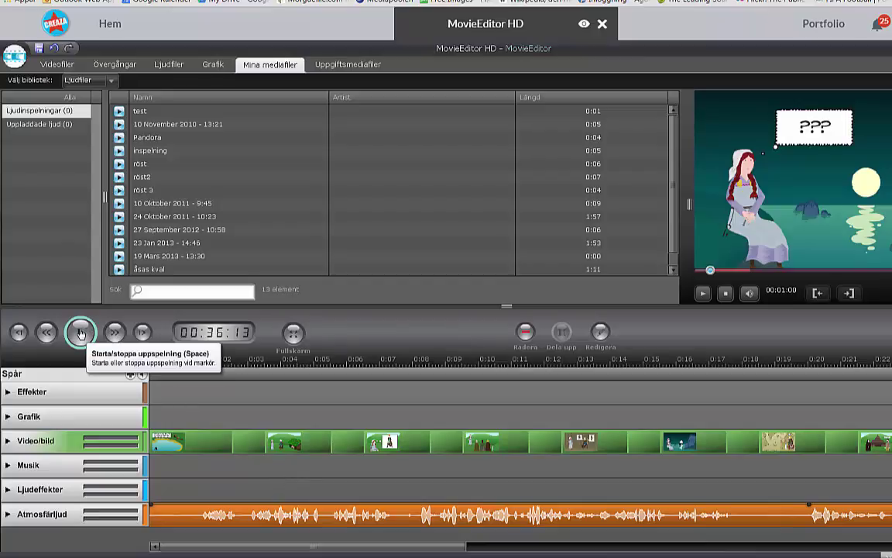
- Preview the slideshow with the narration from the start, pause during a transition, and scrub back to about 00:09:08
click(151, 361)
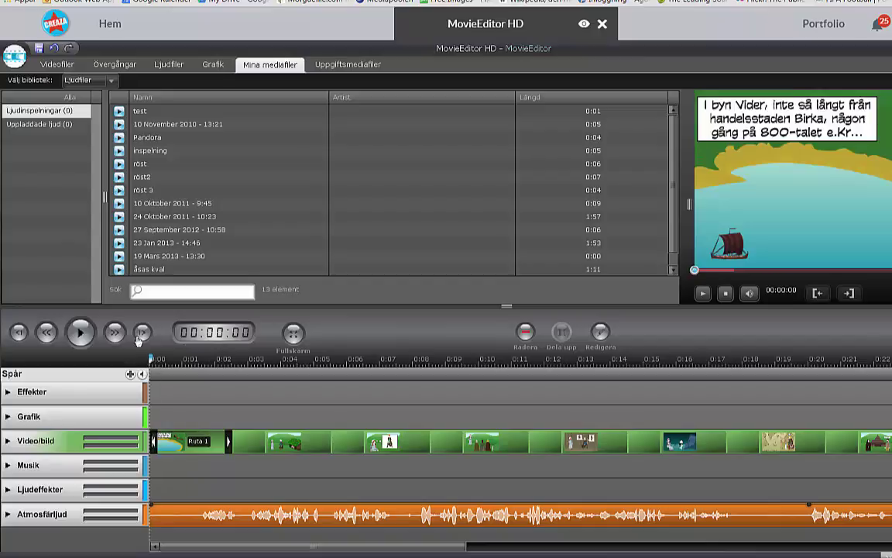
click(81, 332)
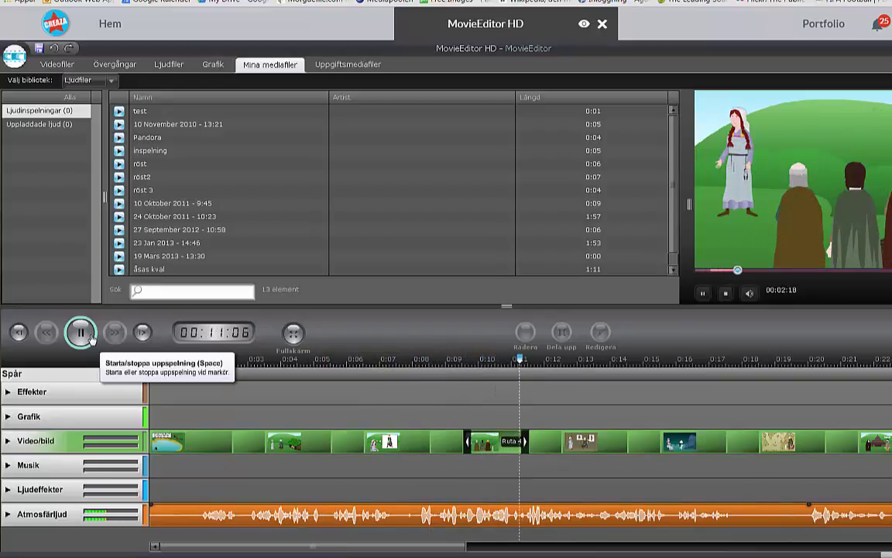
click(83, 334)
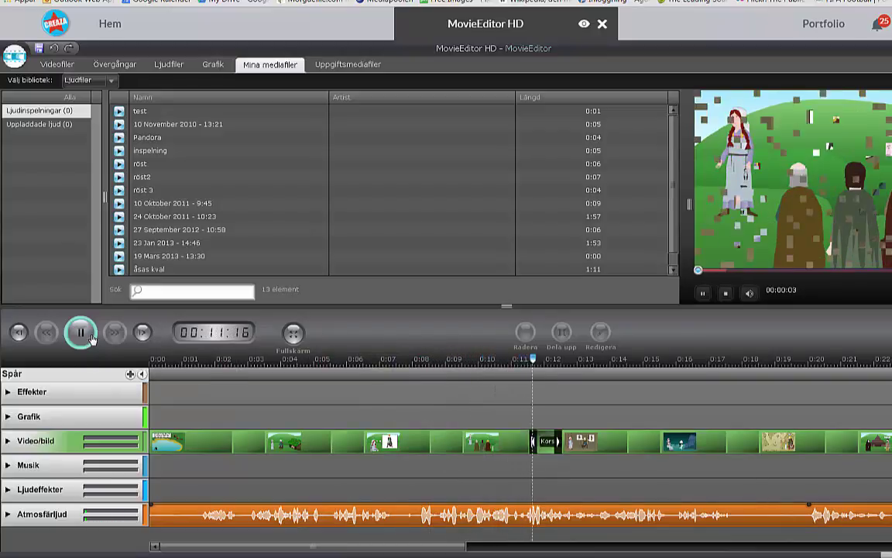
click(535, 362)
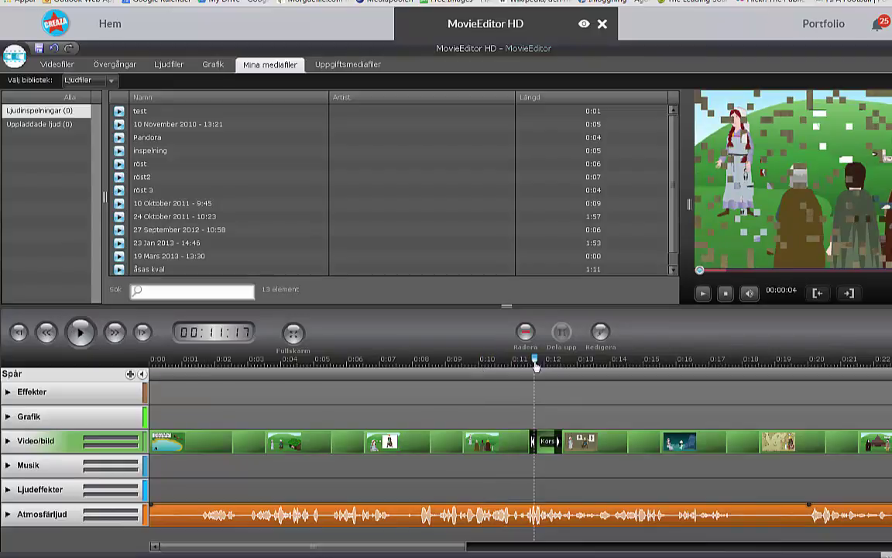
drag(534, 360, 457, 371)
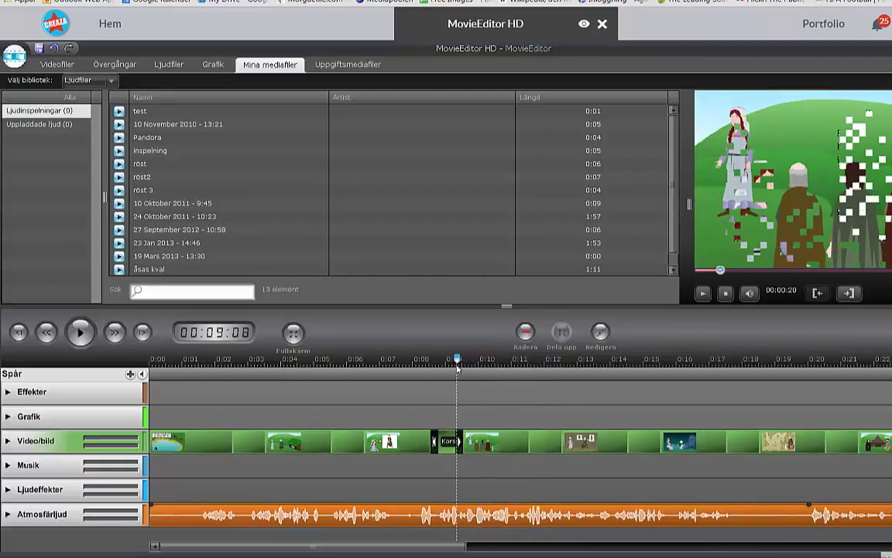
- Extend the first picture, Ruta 1, to about 00:09:22 on the timeline and move the playhead to 00:08:15
click(206, 445)
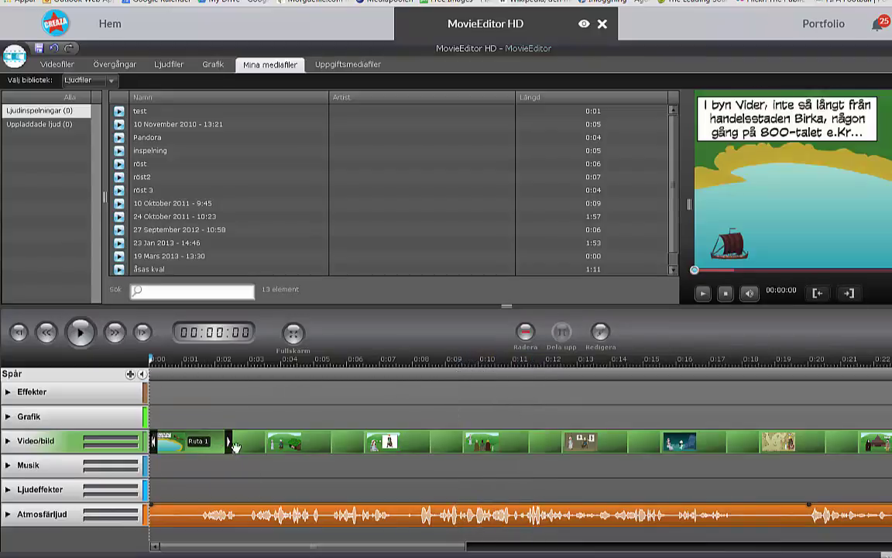
drag(230, 443, 471, 483)
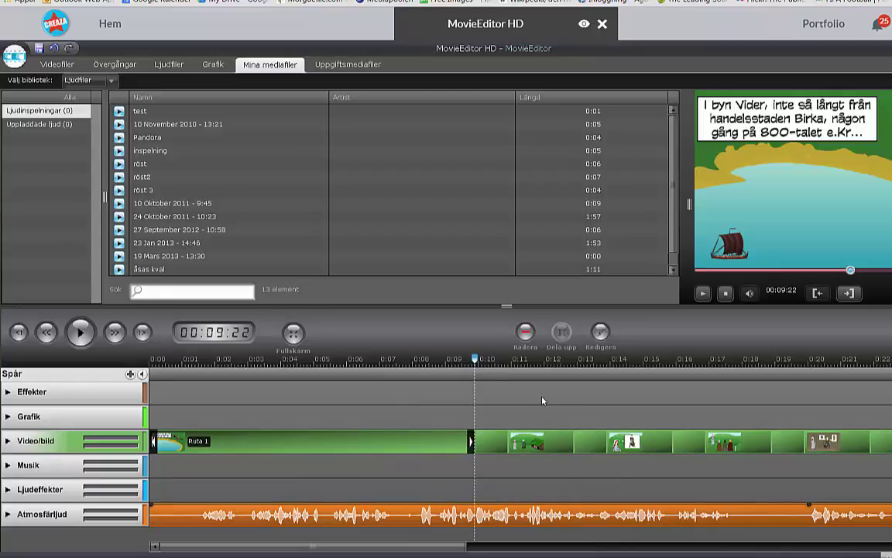
click(432, 360)
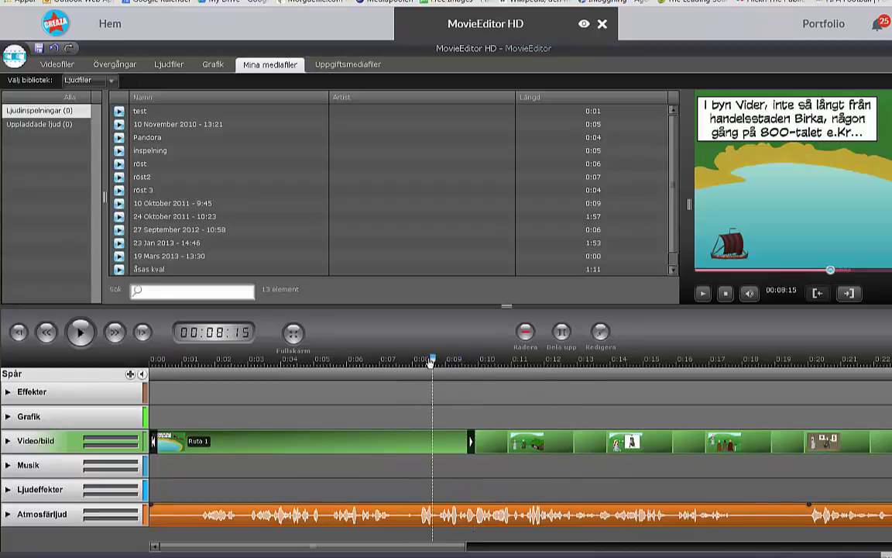
- Play the narration from 00:08:03 to the next cue and extend the second picture, Ruta 2, to about 00:20:07
drag(432, 360, 417, 360)
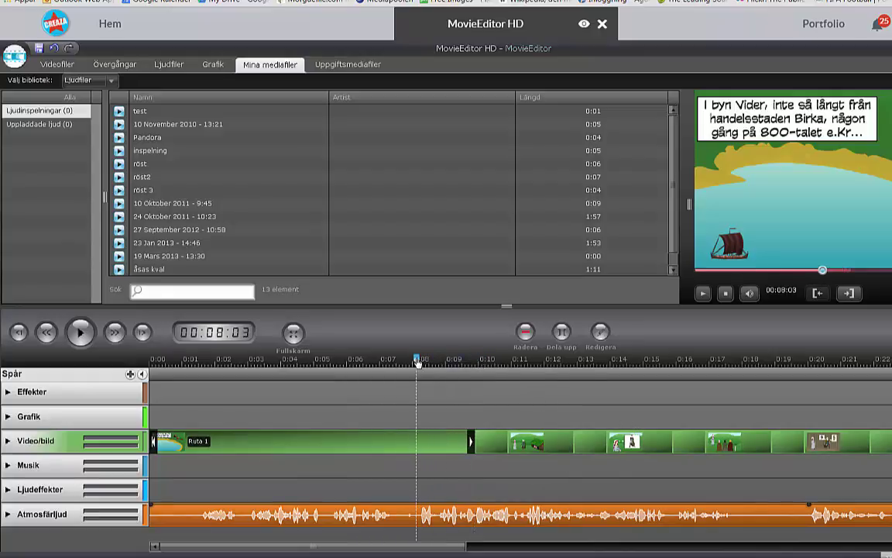
click(82, 333)
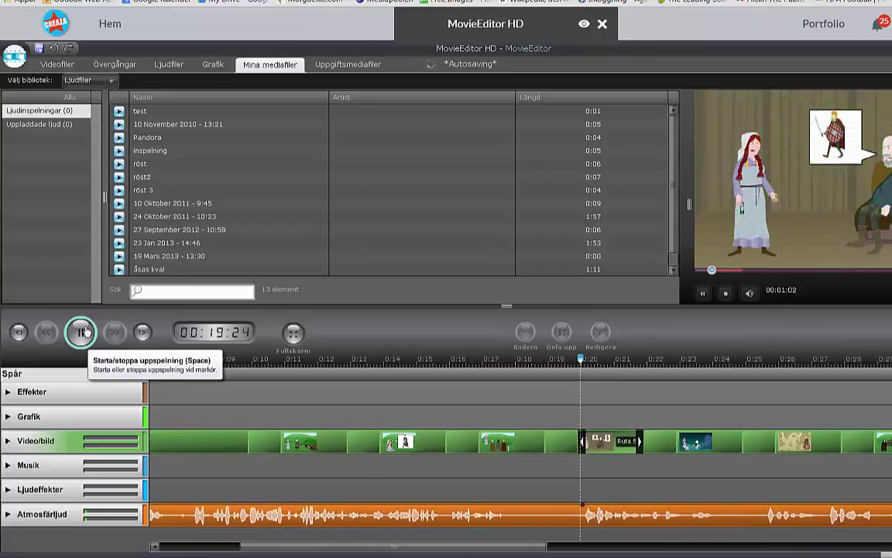
click(81, 331)
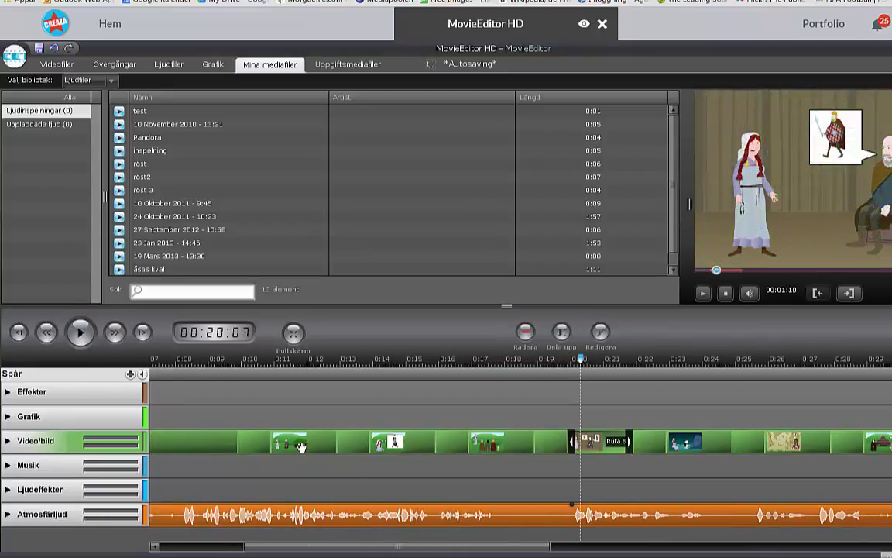
click(272, 405)
drag(336, 440, 583, 447)
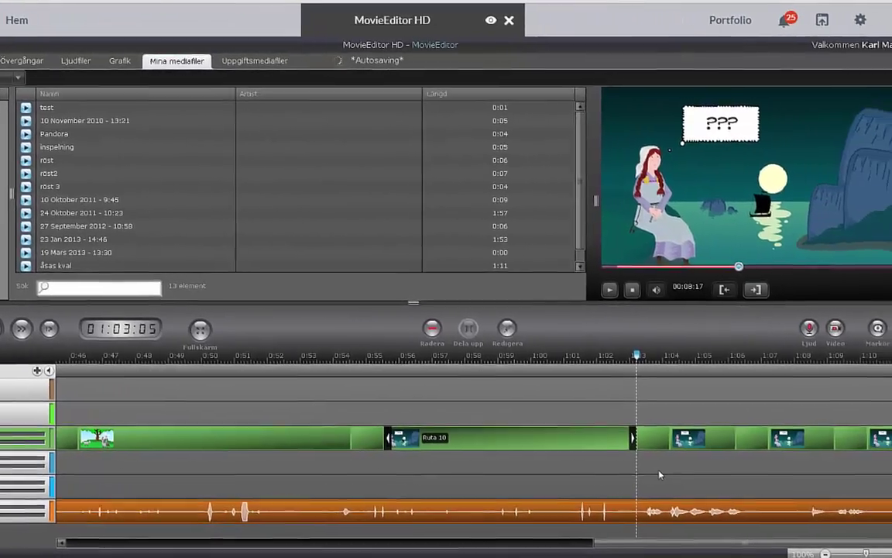
- Delete the transitions between Ruta 10, 11, 12 and 13 and shorten Ruta 11, 12 and 13 to about one second each
click(633, 438)
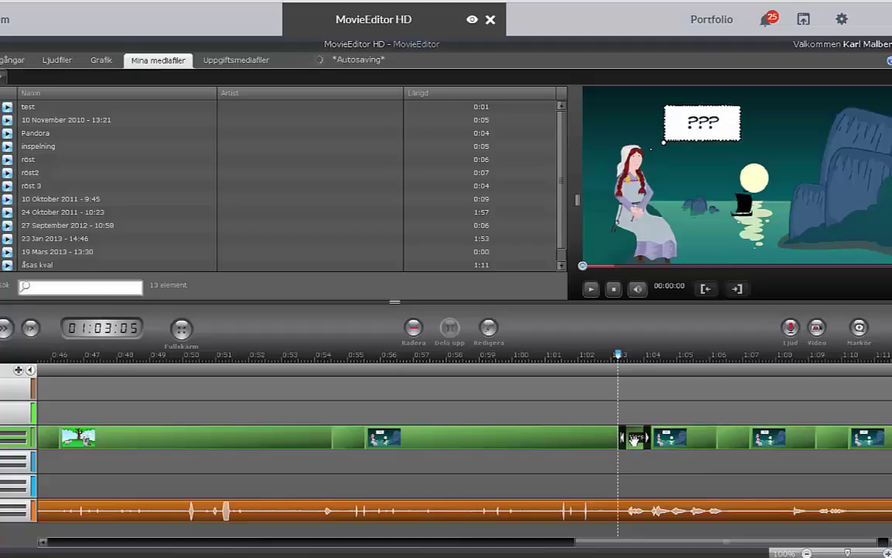
drag(634, 439, 889, 442)
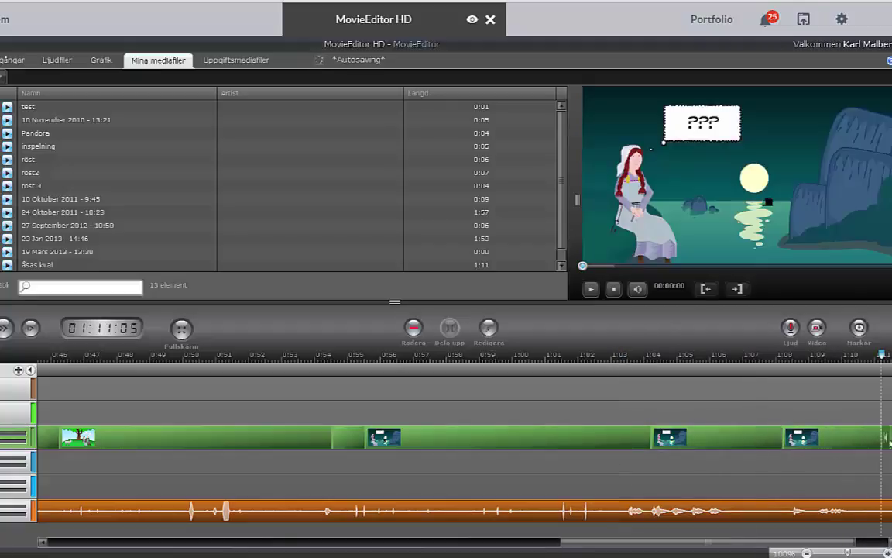
click(739, 435)
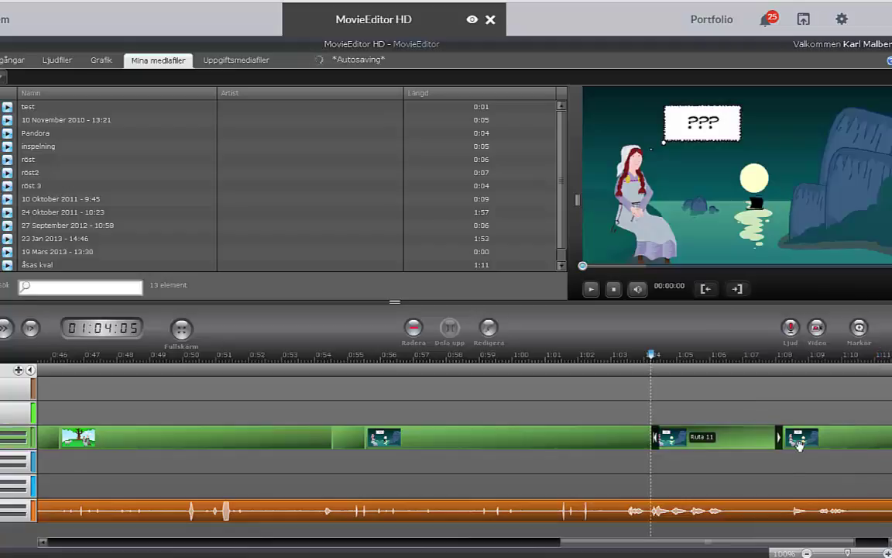
drag(778, 437, 685, 438)
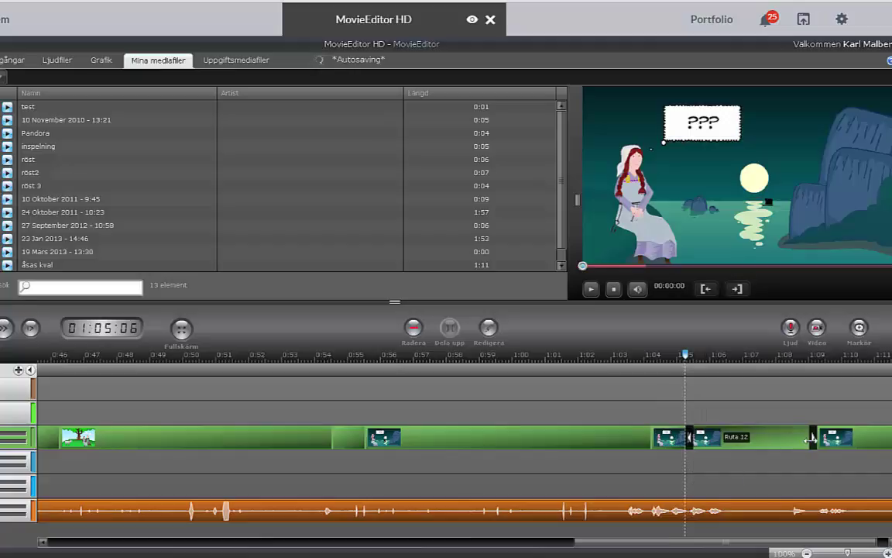
drag(811, 439, 758, 438)
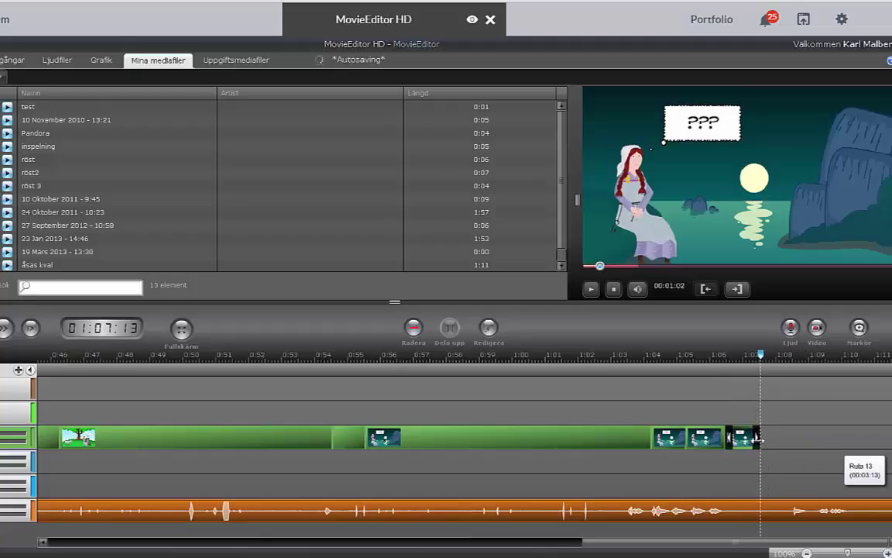
- Preview the closing pictures from 01:04:01 to 01:08:00 and check the transition before the tree picture at about 00:45:22
click(668, 437)
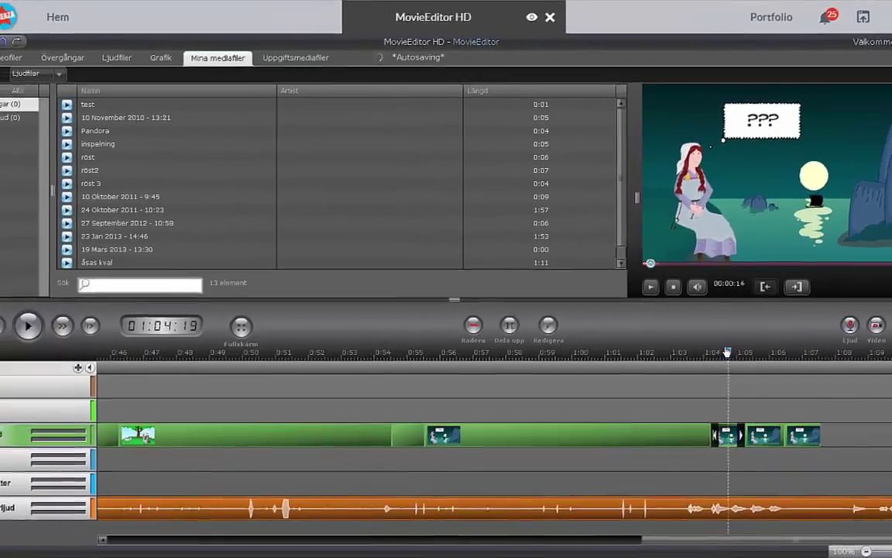
drag(727, 353, 706, 354)
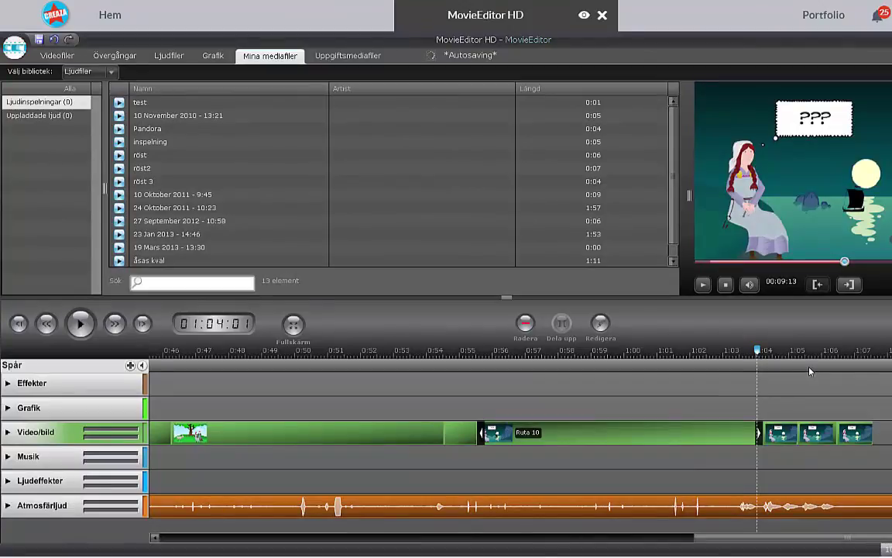
click(80, 324)
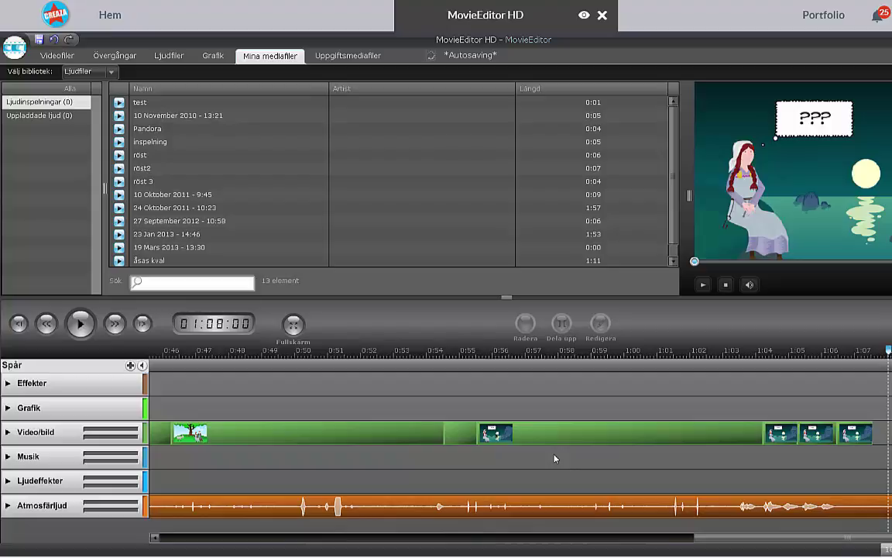
click(186, 432)
click(158, 433)
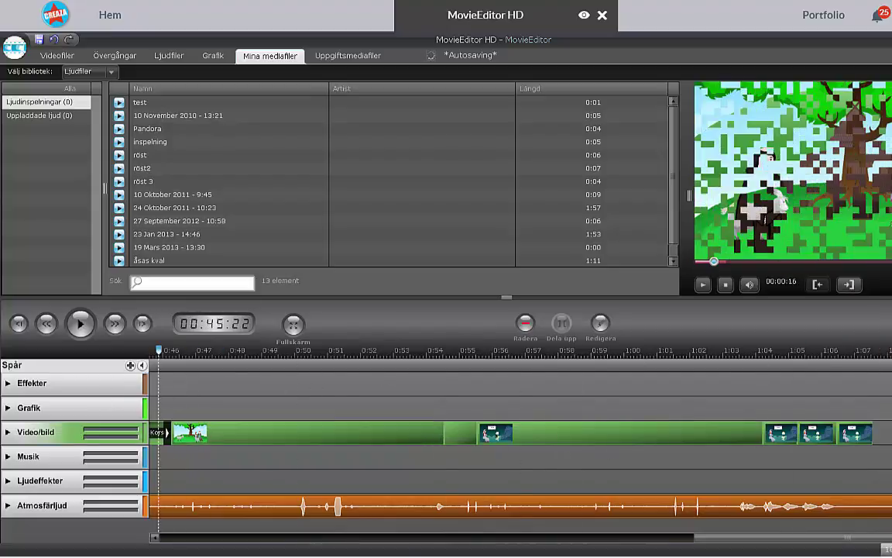
- Return the playhead to the start of the film at 00:00:00
drag(700, 537, 141, 540)
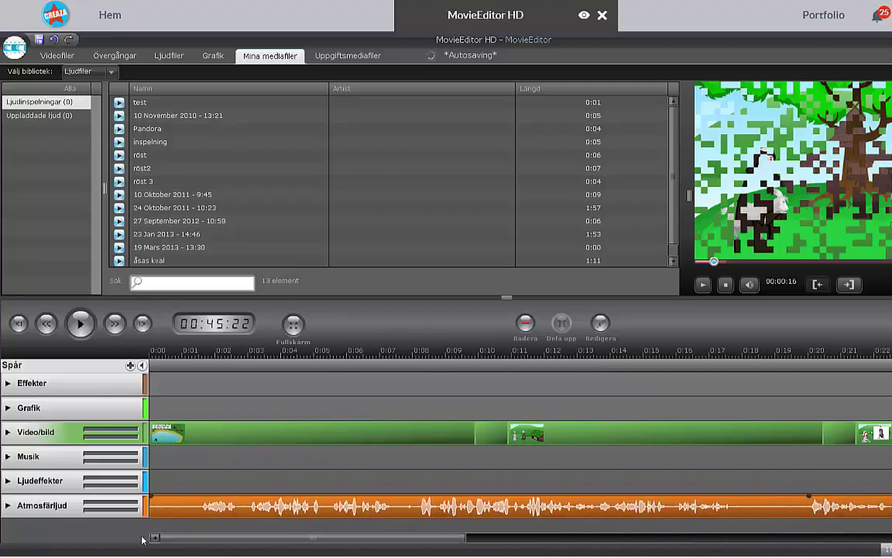
click(154, 355)
drag(154, 355, 150, 355)
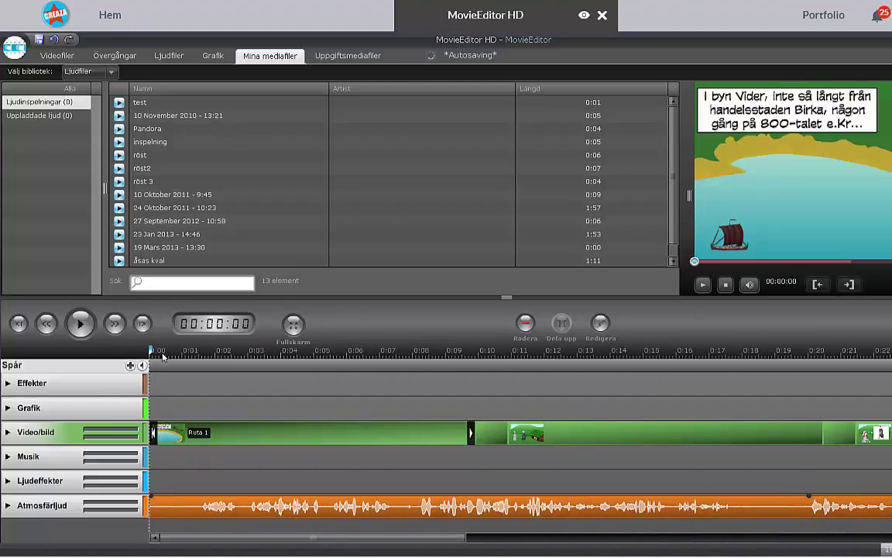
- Preview the music piece Medeltid from the "Allvar, sorgsen" category and place it at the start of the Musik track
click(168, 58)
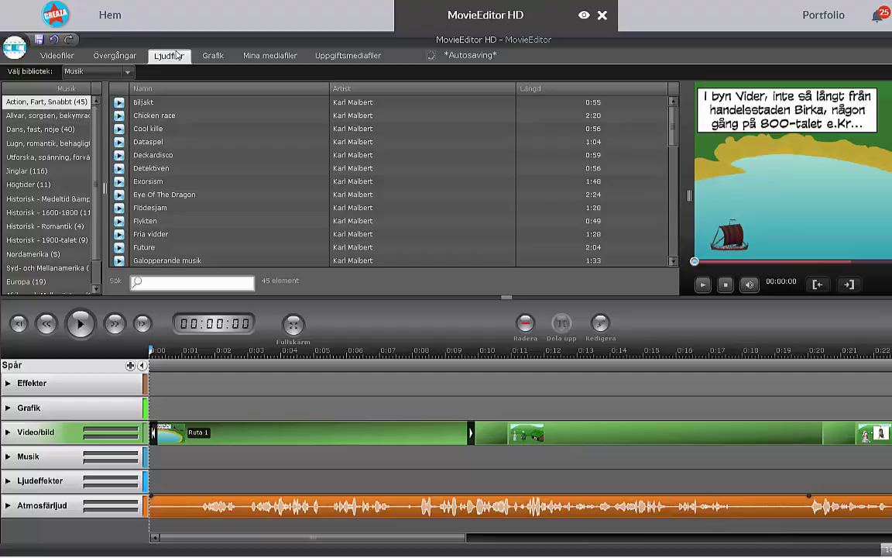
click(177, 54)
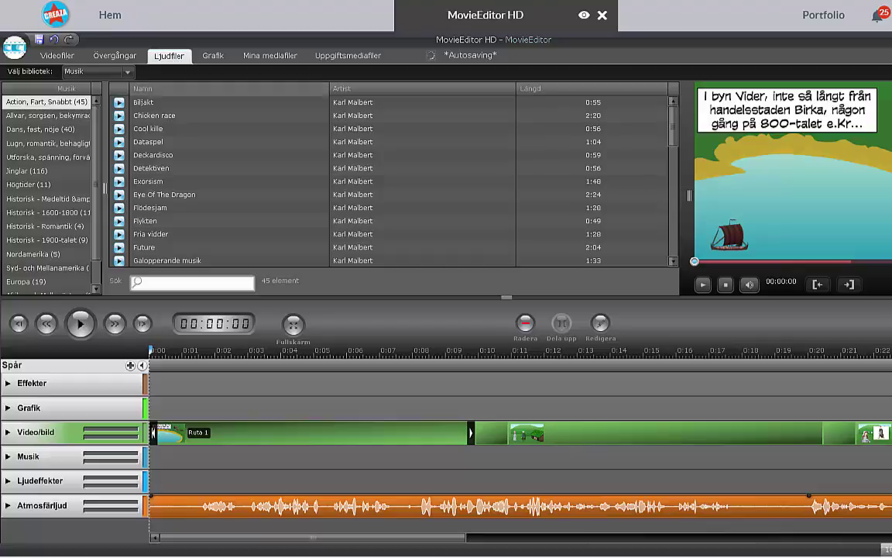
click(50, 114)
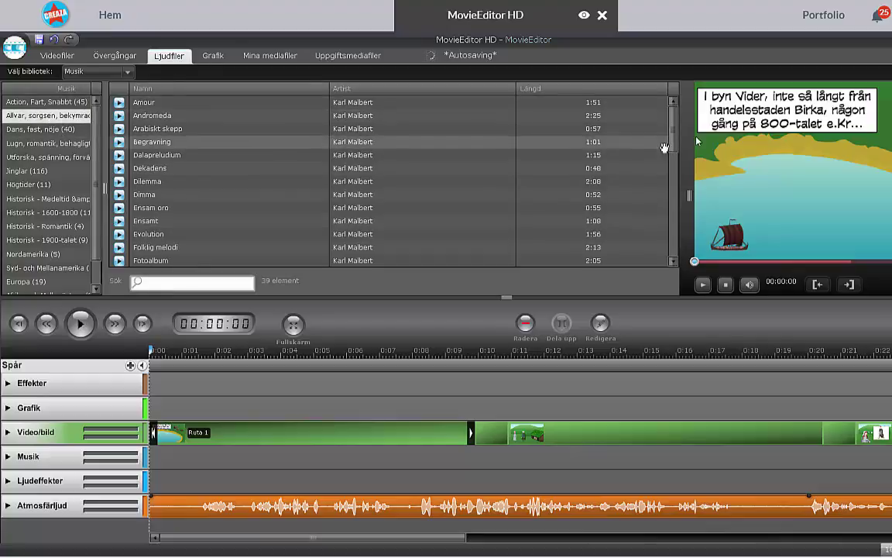
drag(671, 136, 674, 173)
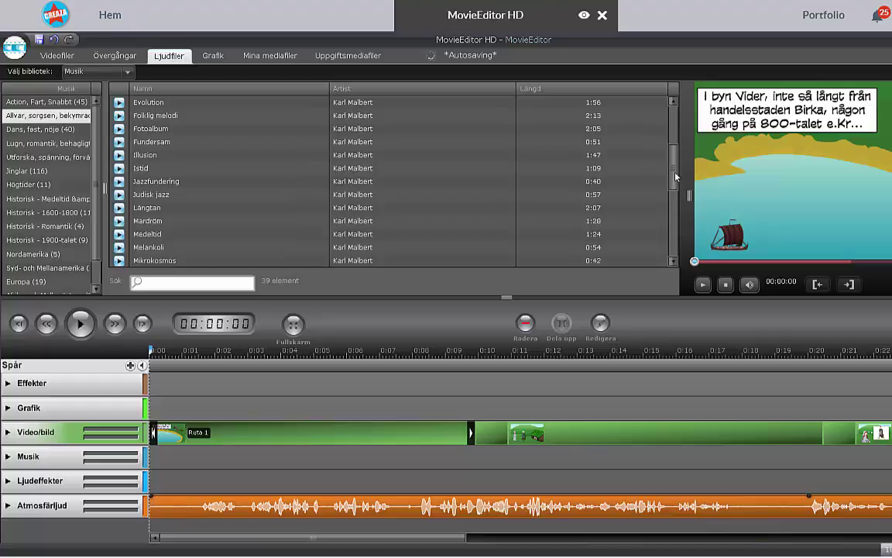
click(118, 234)
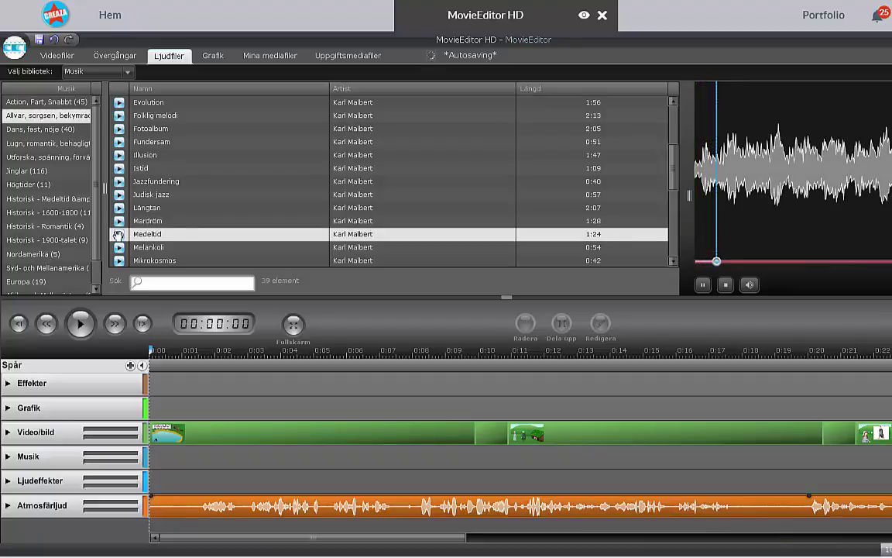
click(118, 234)
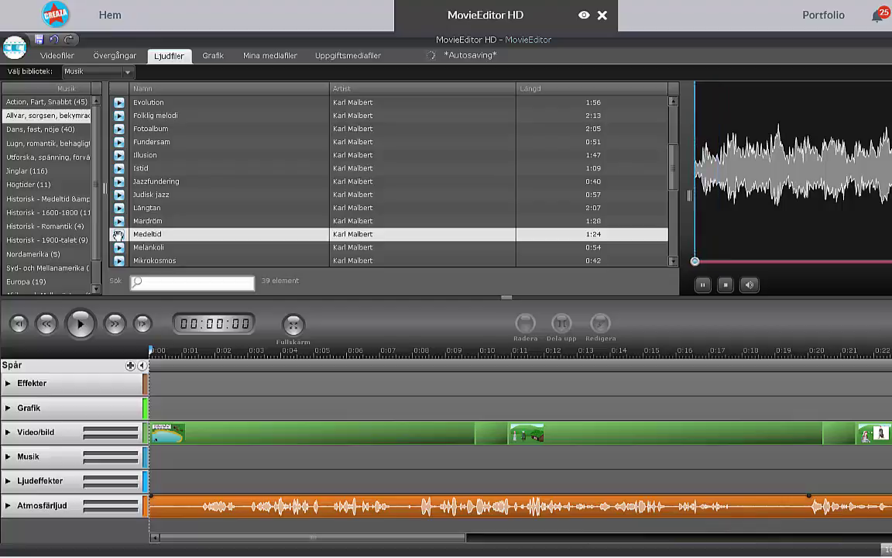
click(726, 285)
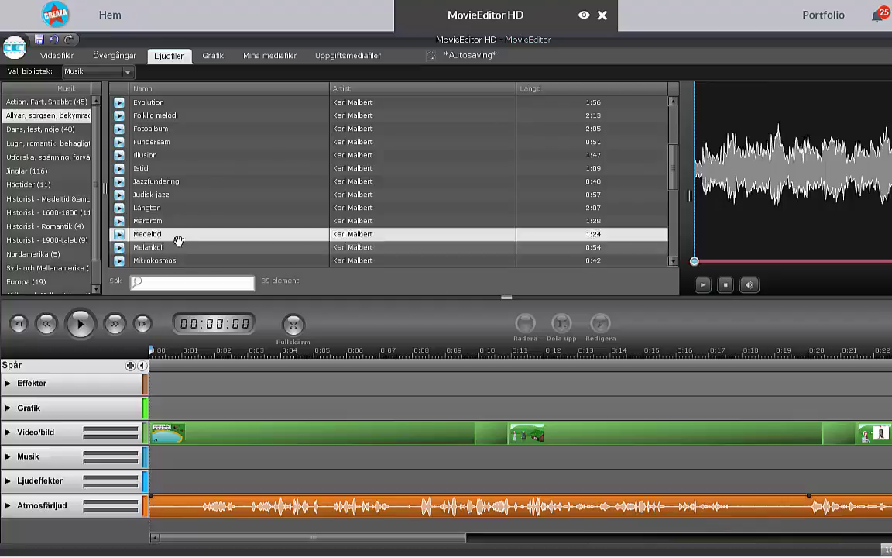
drag(177, 237, 172, 457)
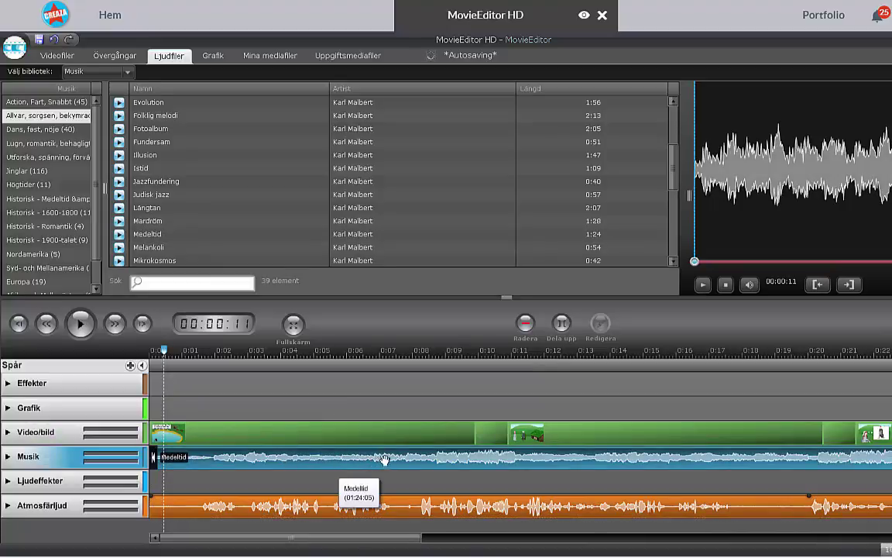
- Play the film from the start with music and narration together, and pause at 00:05:13
click(18, 324)
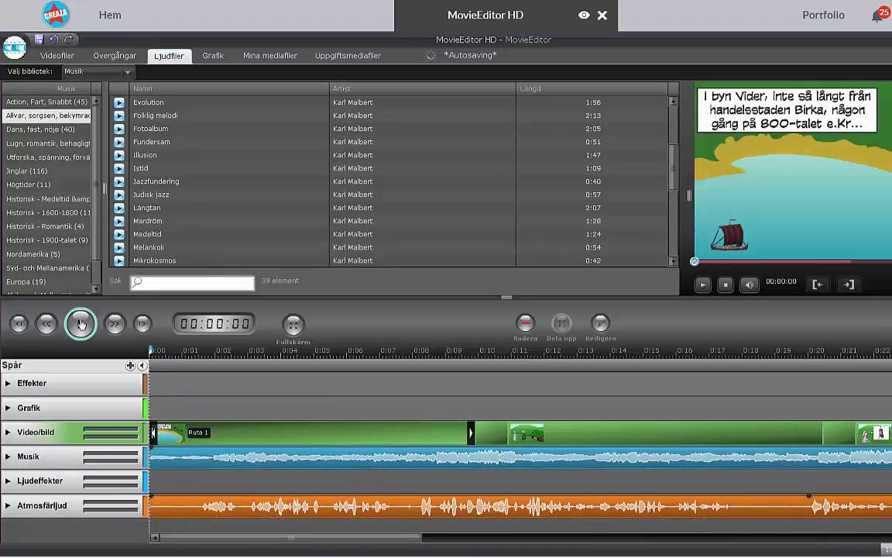
click(81, 325)
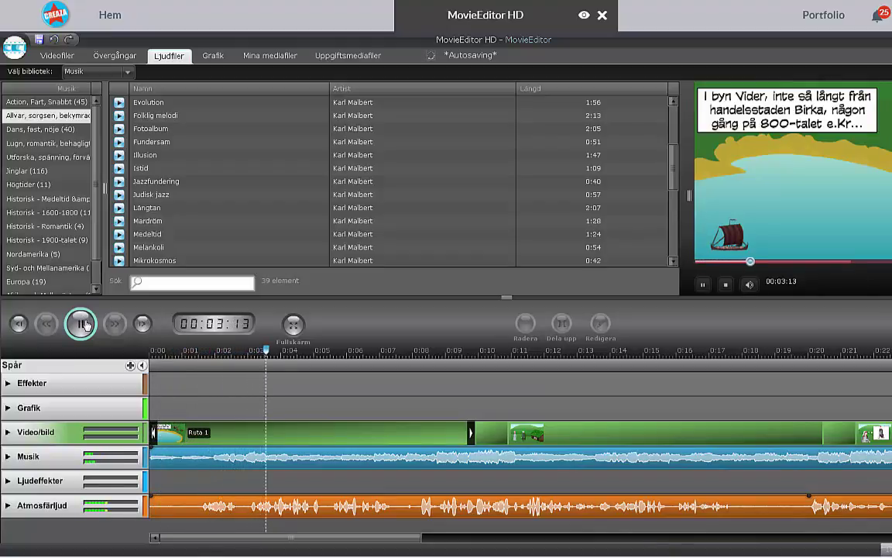
click(83, 324)
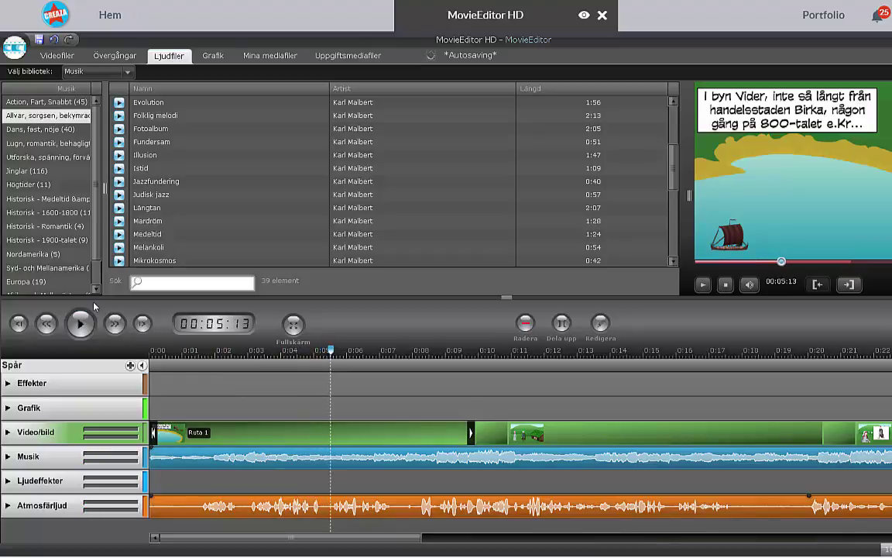
- Try the Musik track's volume slider, collapse the track, and lower the music with a volume point about 1.7 seconds into Medeltid
click(8, 457)
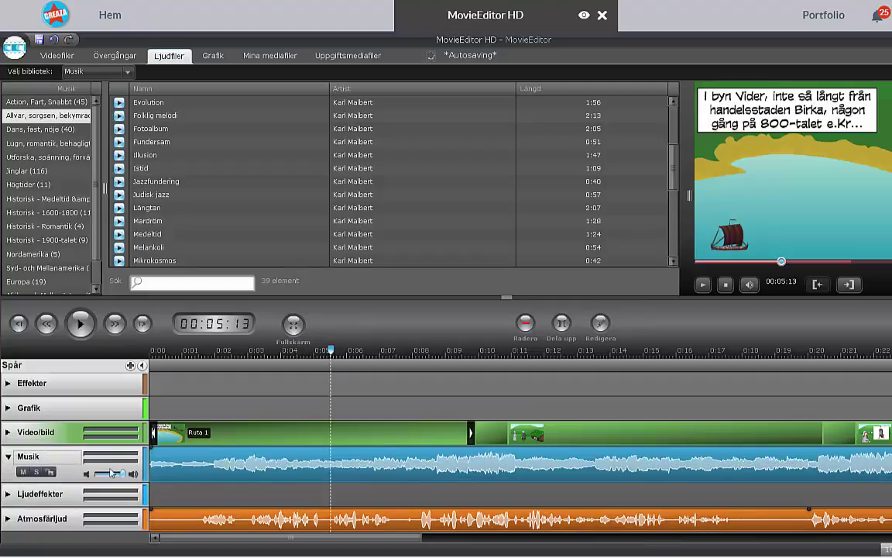
mouse_move(122, 478)
mouse_down()
mouse_move(98, 477)
mouse_move(127, 479)
mouse_up()
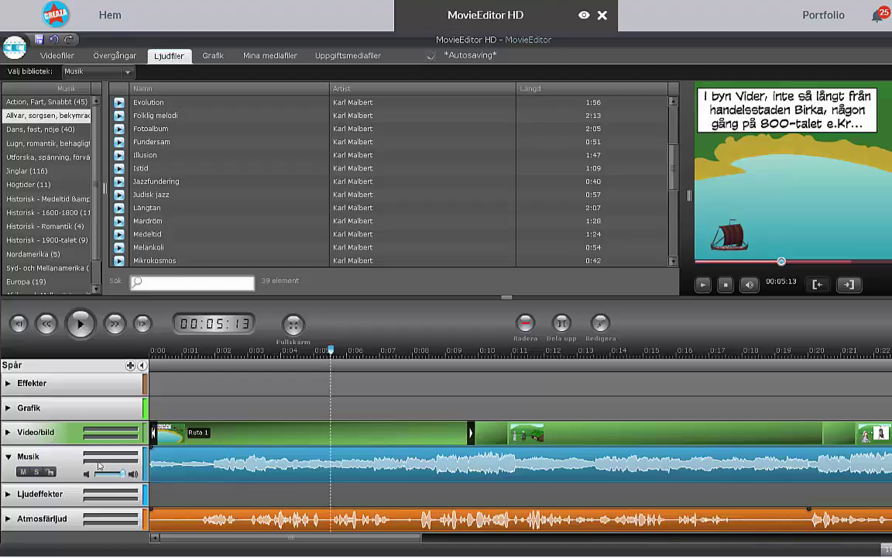
click(9, 460)
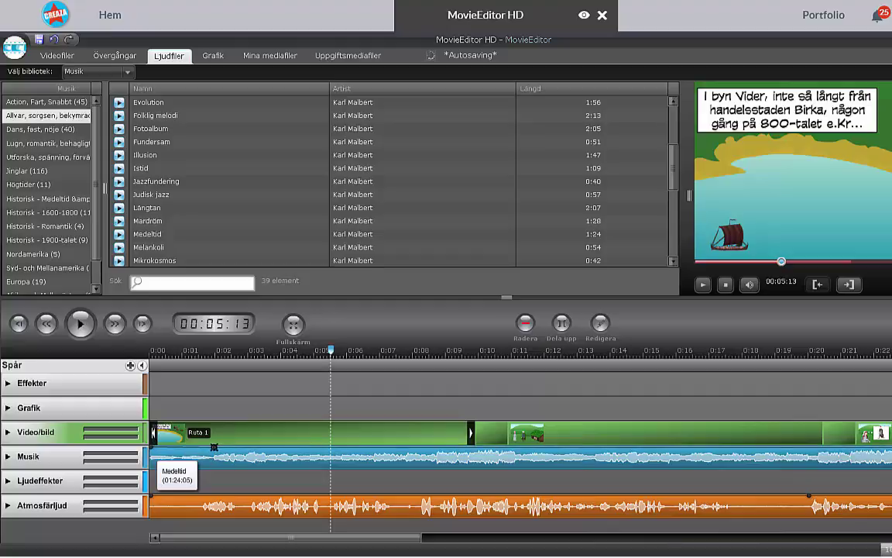
drag(213, 447, 205, 459)
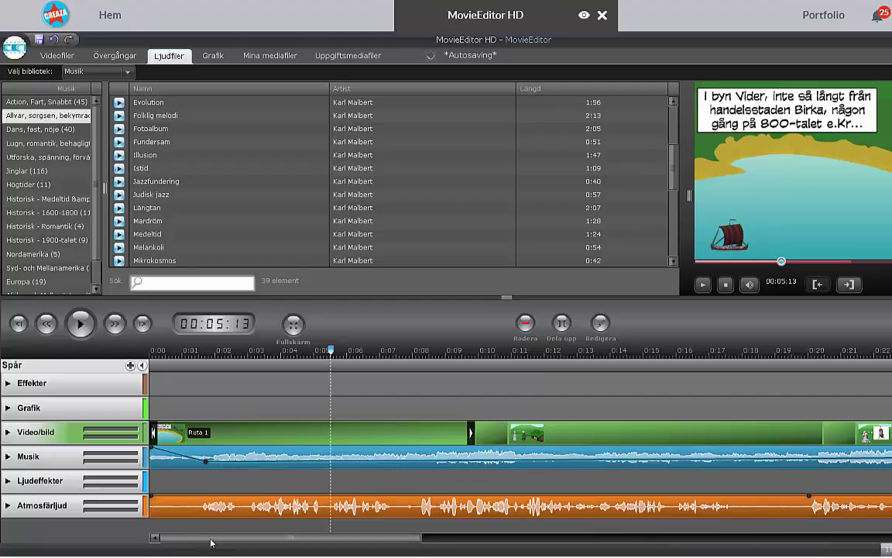
- Trim the end of the Medeltid music clip to 01:11:18, level with the end of the narration
drag(252, 536, 800, 536)
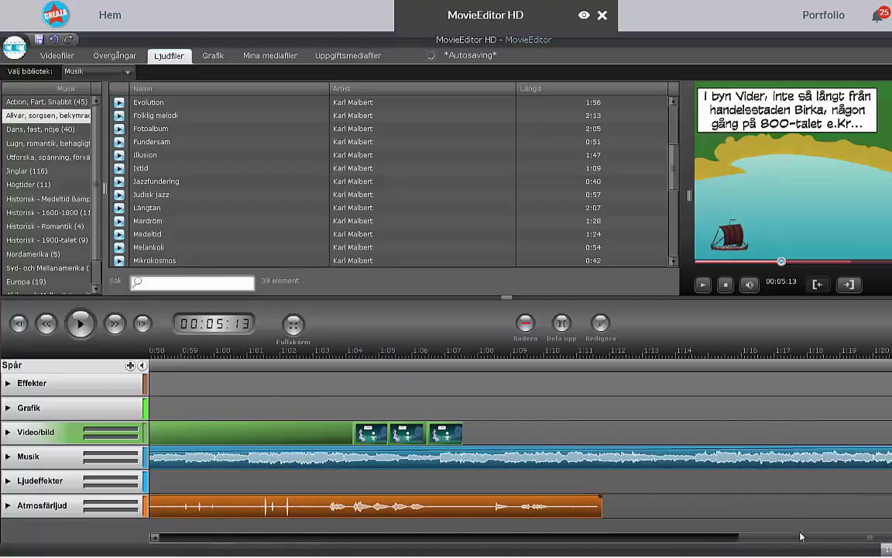
click(46, 456)
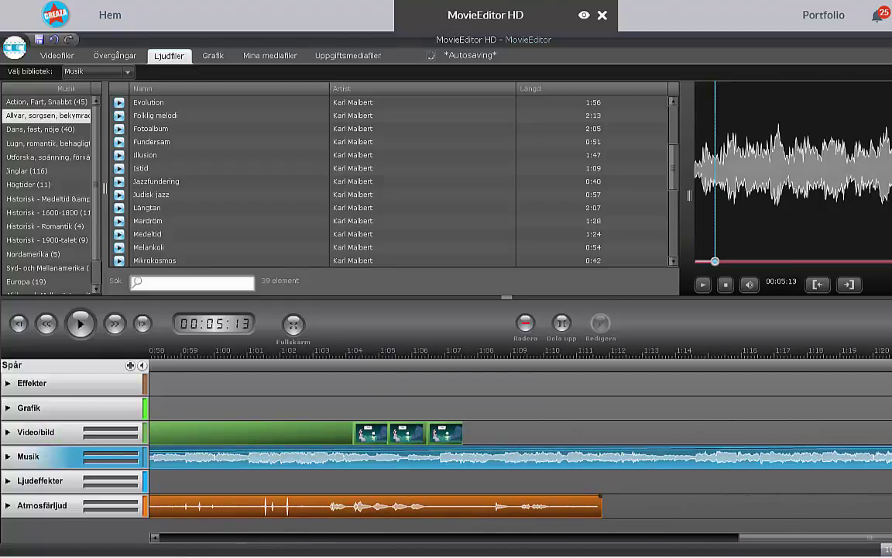
drag(891, 456, 600, 474)
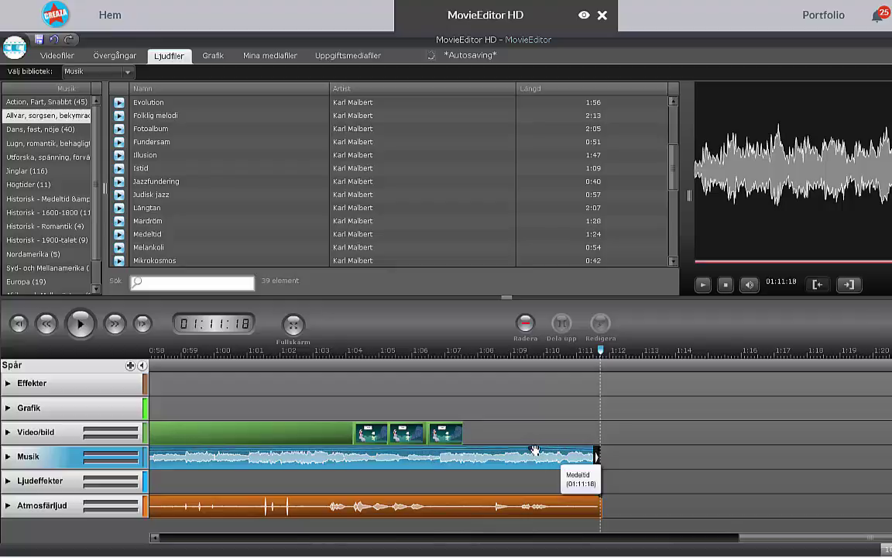
- Add a lowered volume point to Medeltid about 3 seconds before its end, and return to the beginning of the timeline
drag(530, 447, 505, 462)
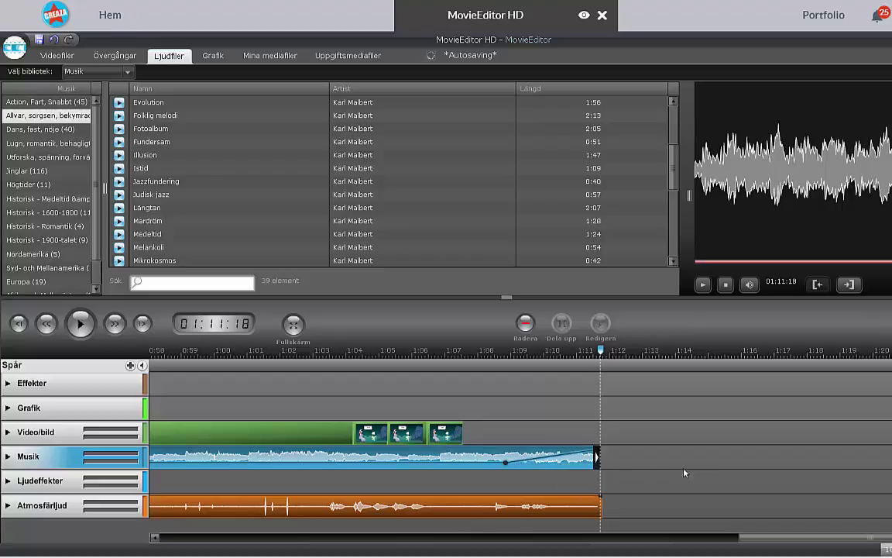
click(567, 542)
drag(567, 547, 189, 534)
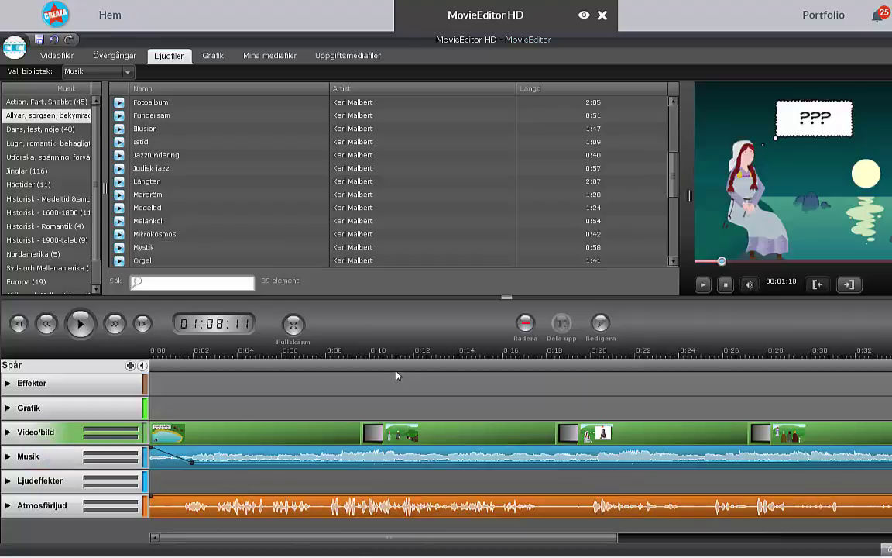
- Save the film with the title "Åsas kval"
click(39, 40)
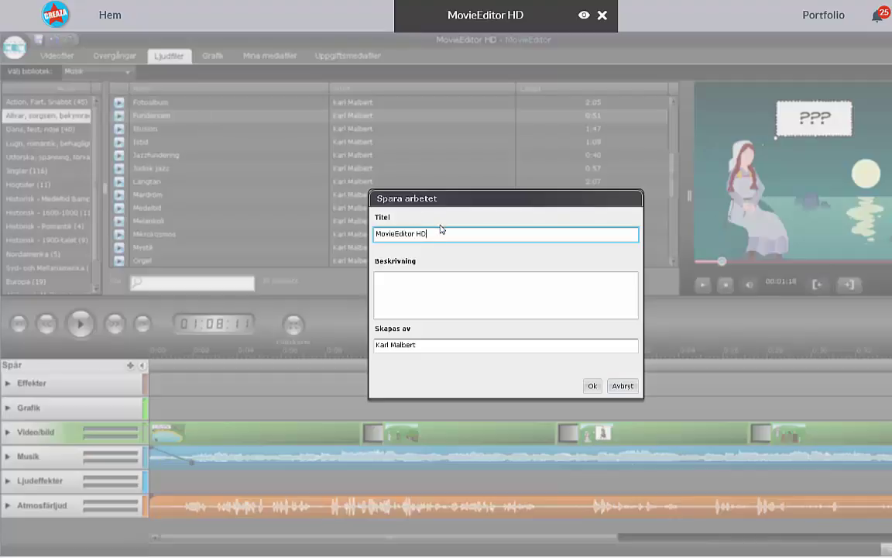
drag(440, 231, 376, 230)
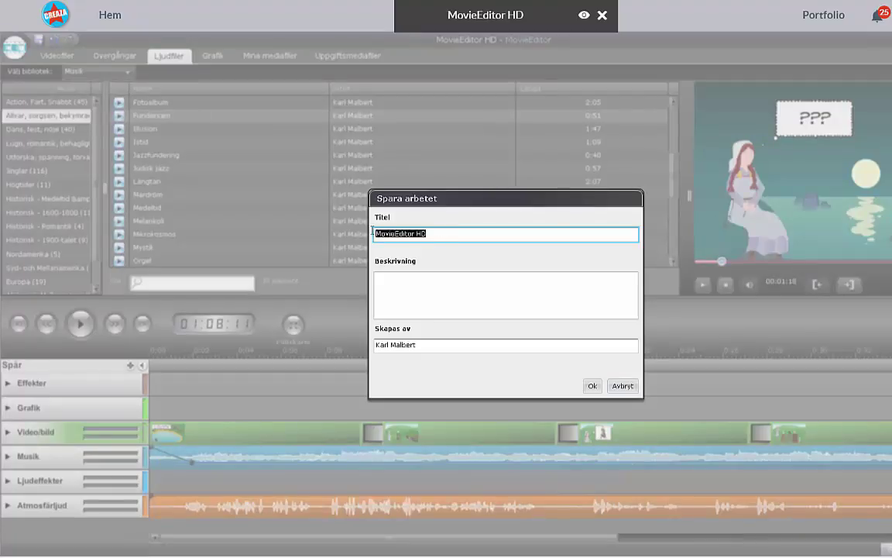
text(Åsas kval)
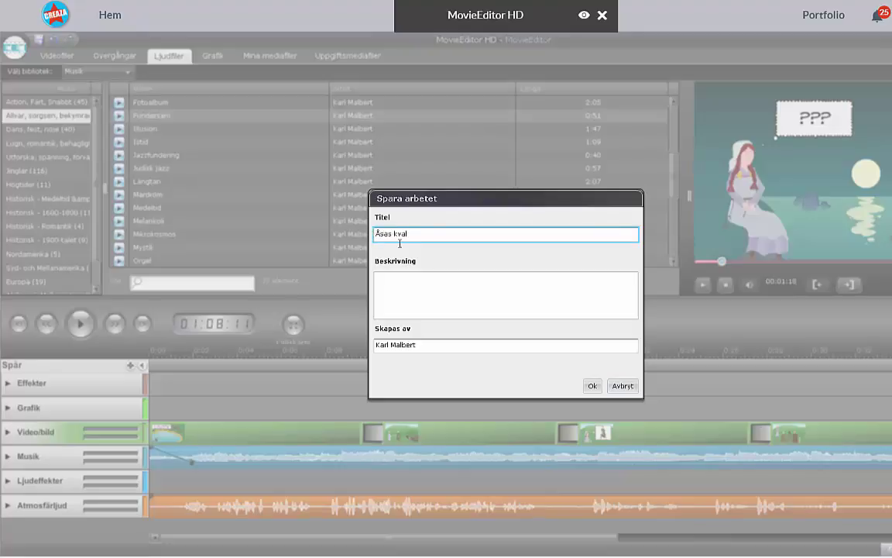
click(593, 386)
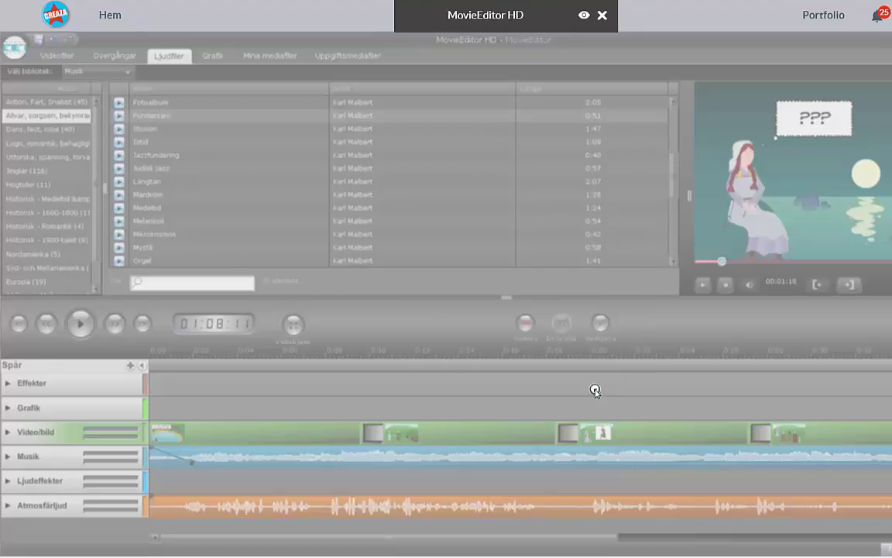
click(576, 327)
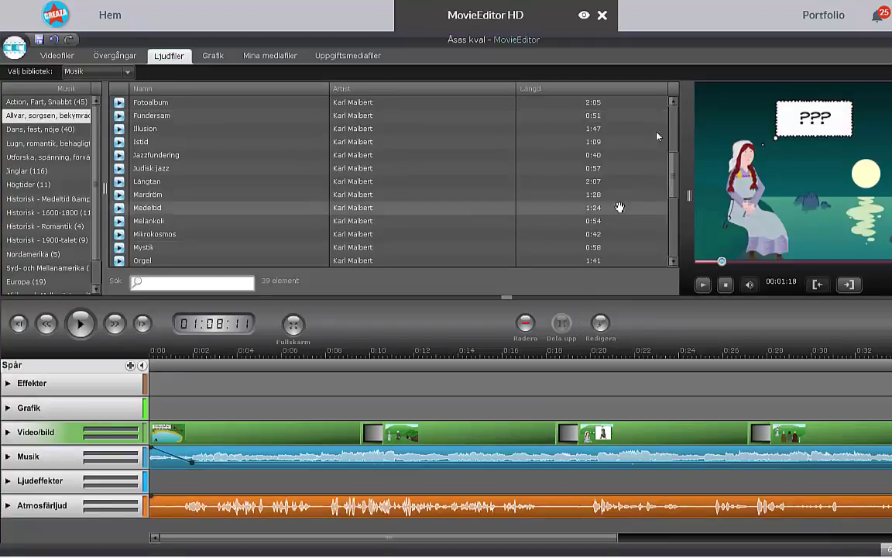
- View the saved film Åsas kval from the portfolio and publish it through its sharing options to get a public link
click(827, 19)
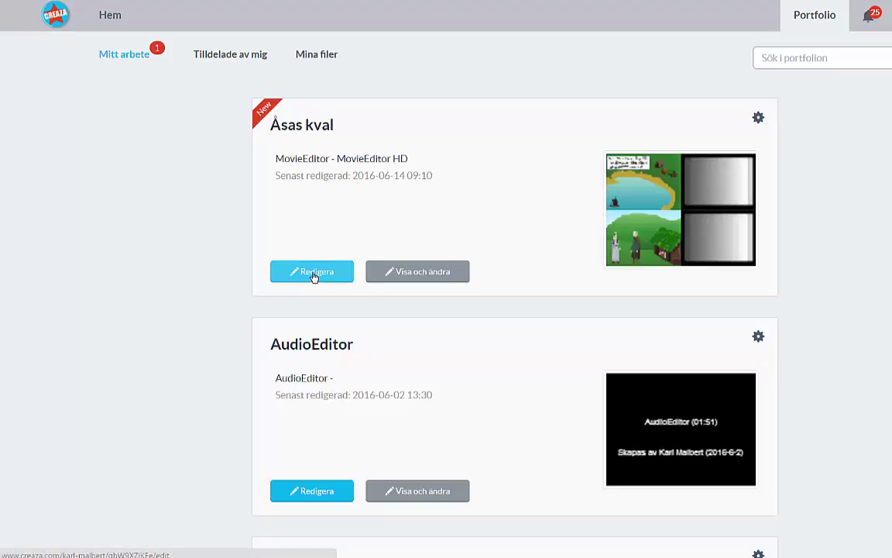
click(420, 273)
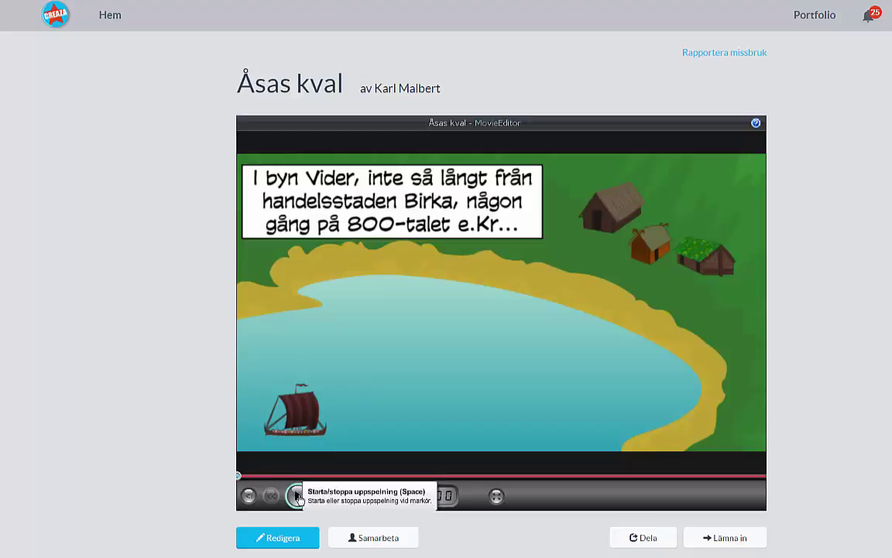
click(646, 542)
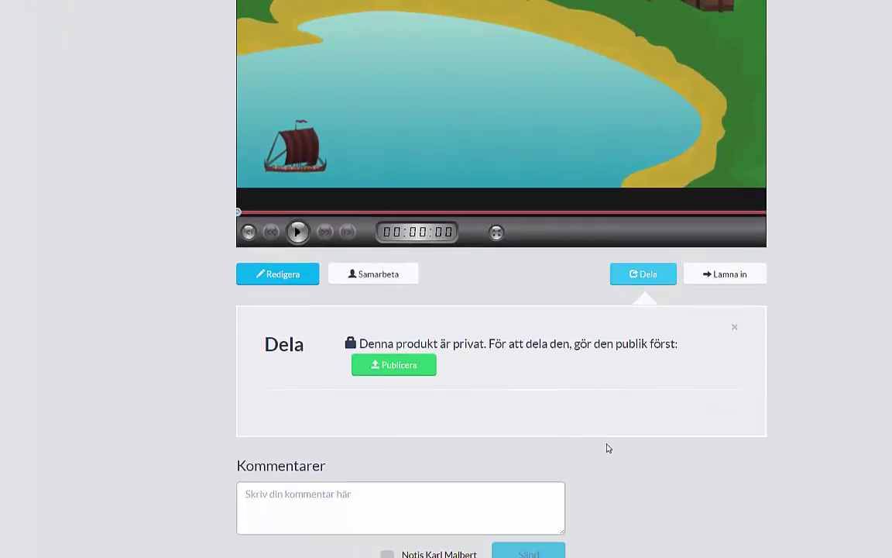
click(393, 370)
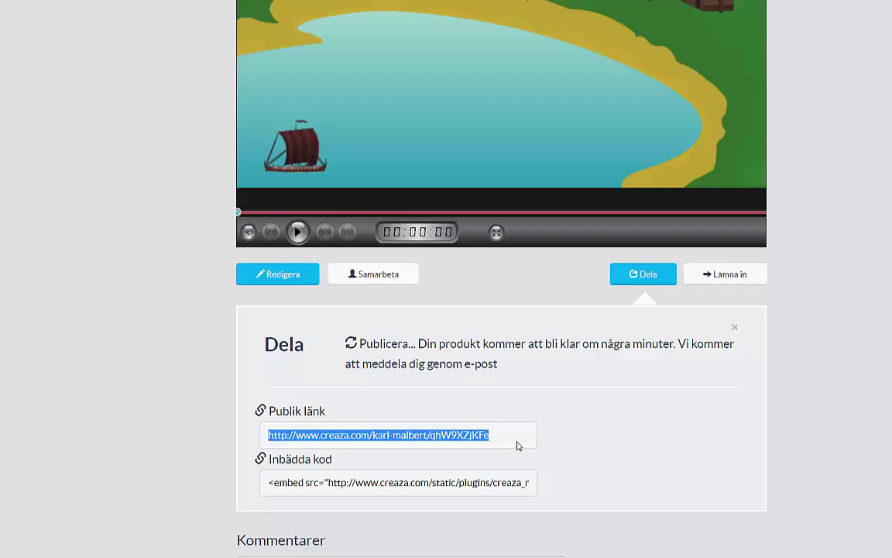
- Activate YouTube export in the Creaza account settings, choosing the personal Google account and approving offline access, and close the settings
scroll(518, 444, up, 5)
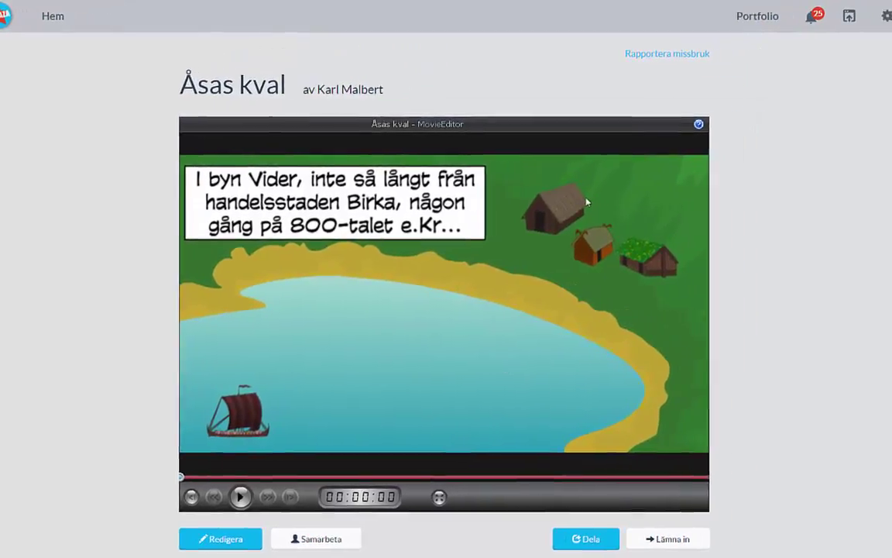
click(837, 17)
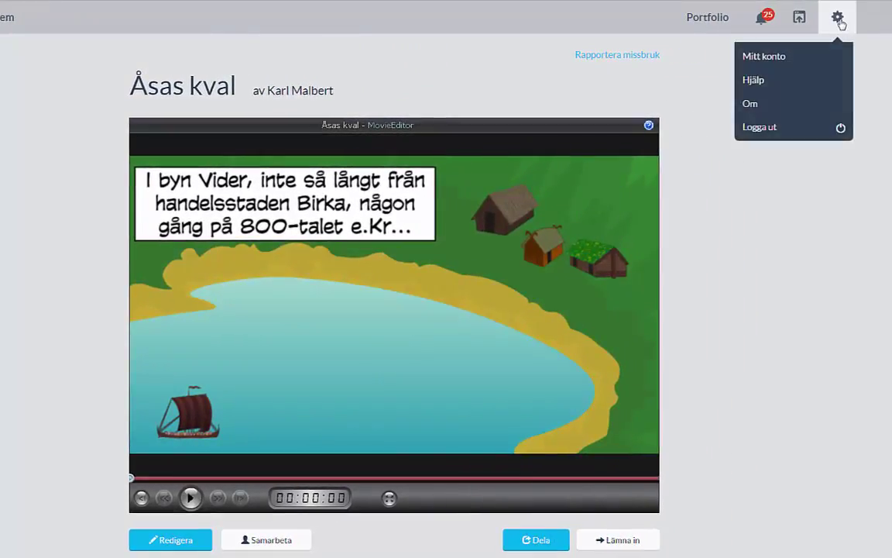
click(802, 60)
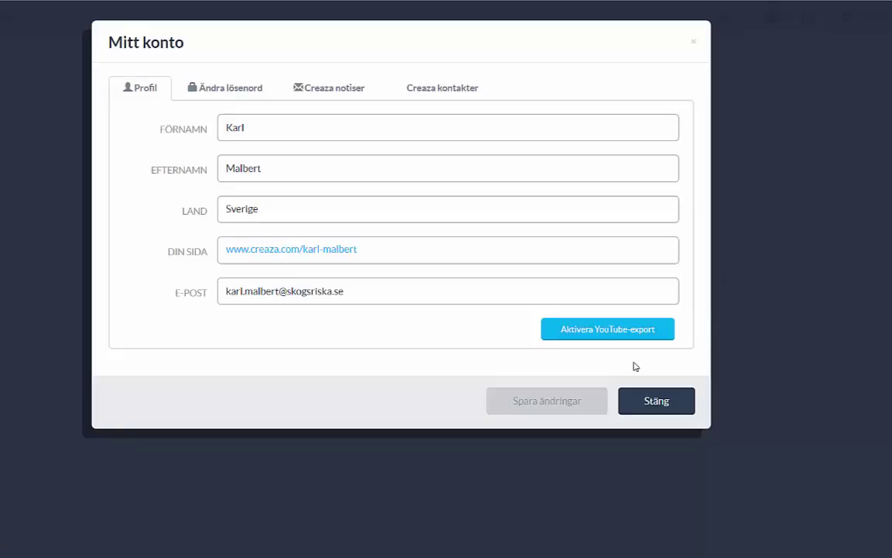
click(608, 330)
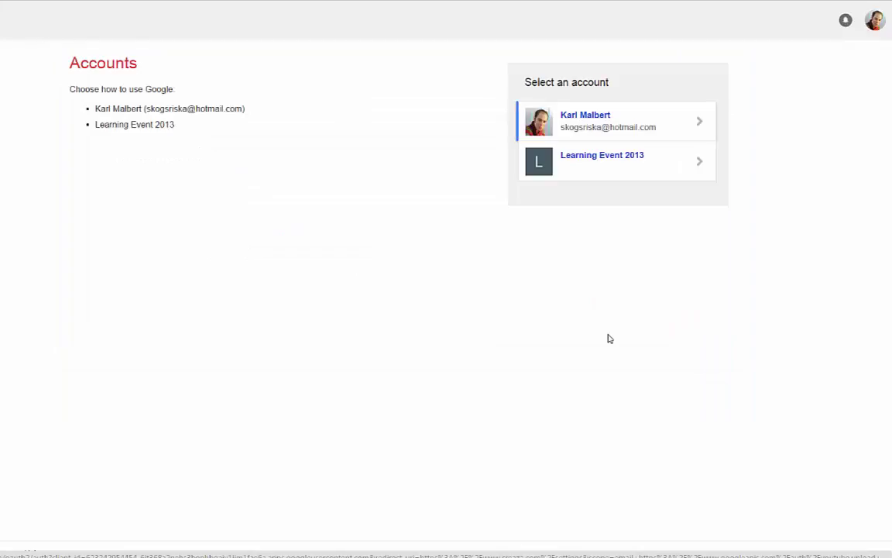
click(630, 126)
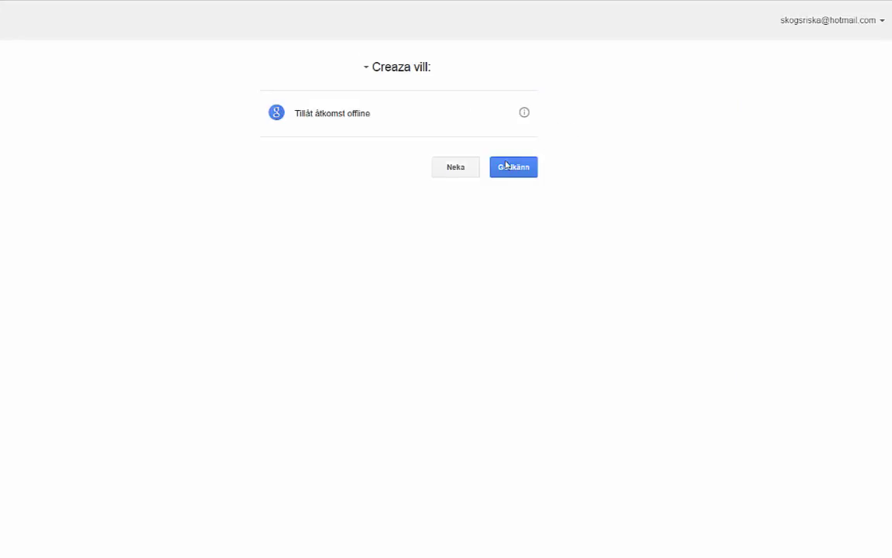
click(508, 168)
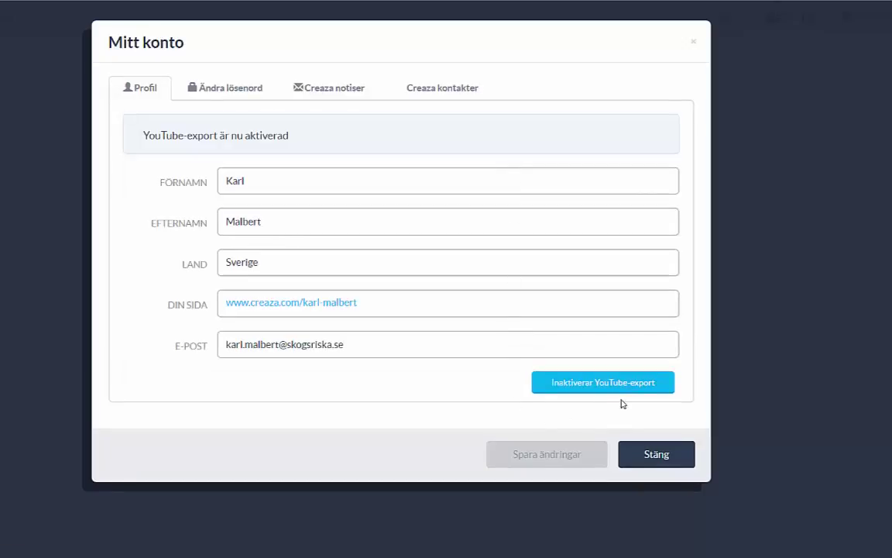
click(658, 465)
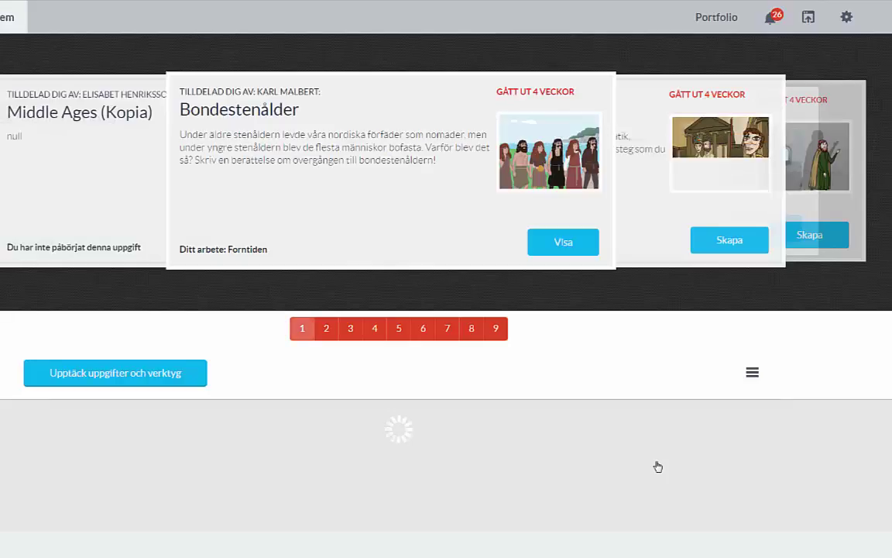
- Reopen Åsas kval for editing from the portfolio and bring up the film's export options
scroll(658, 467, down, 2)
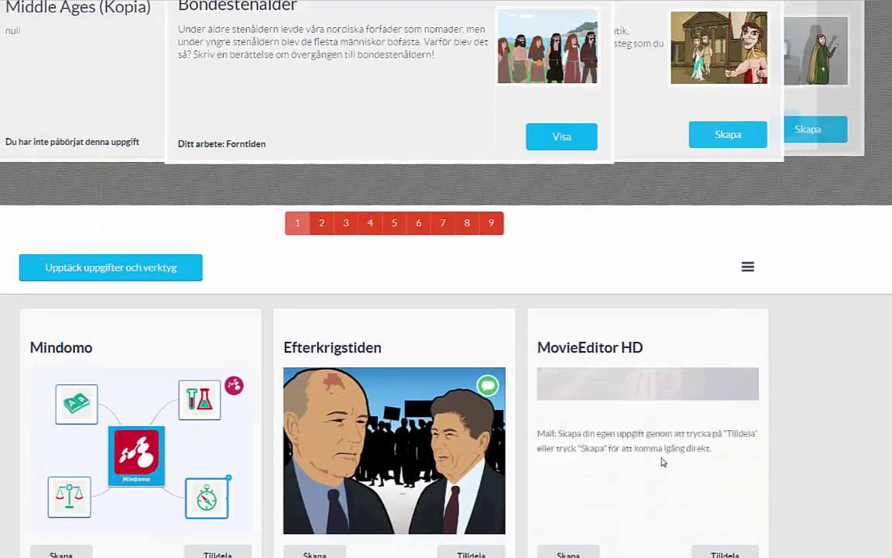
scroll(662, 461, up, 2)
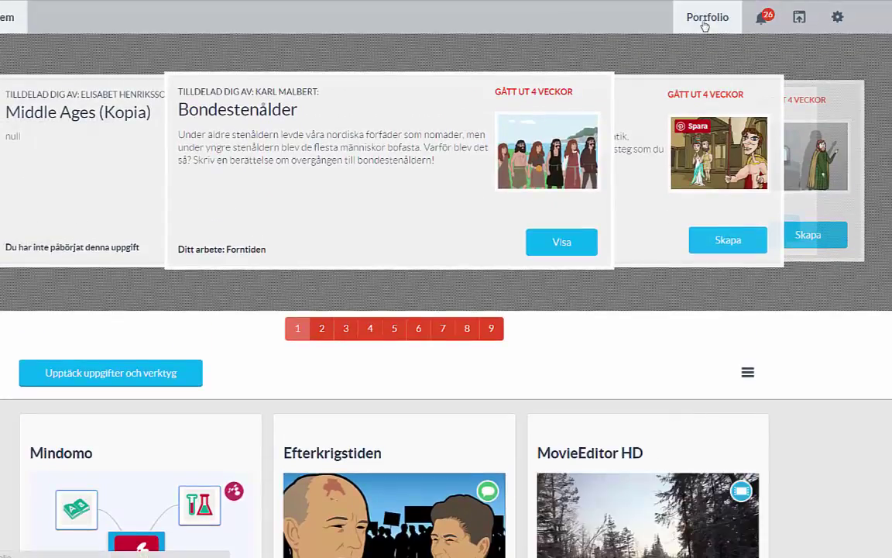
click(704, 25)
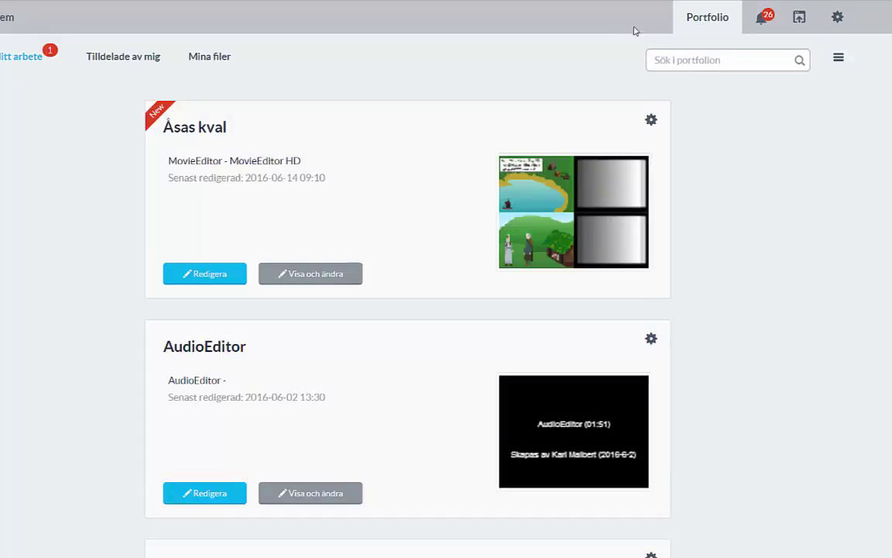
click(206, 277)
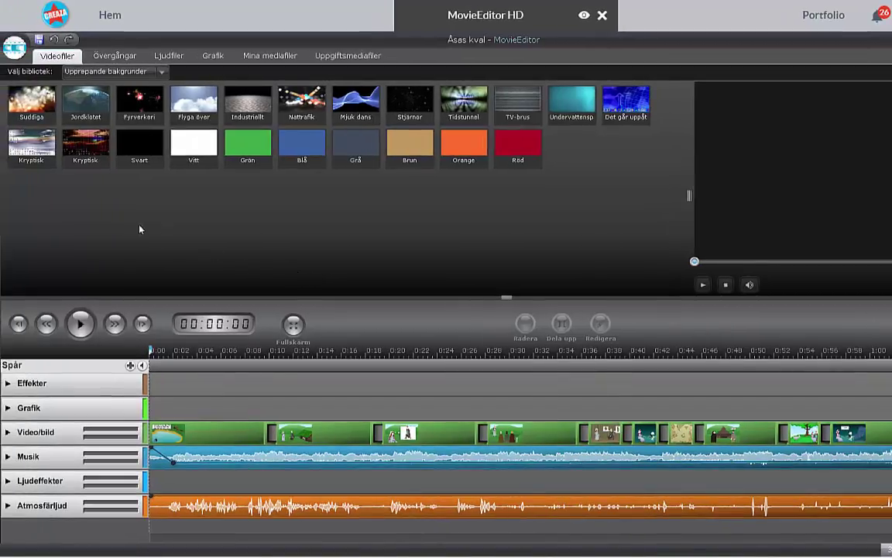
click(14, 50)
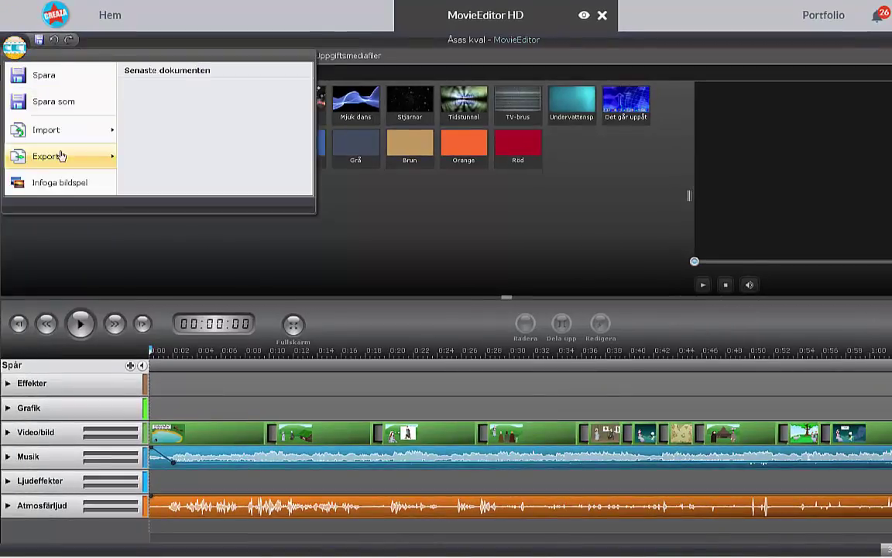
mouse_move(62, 157)
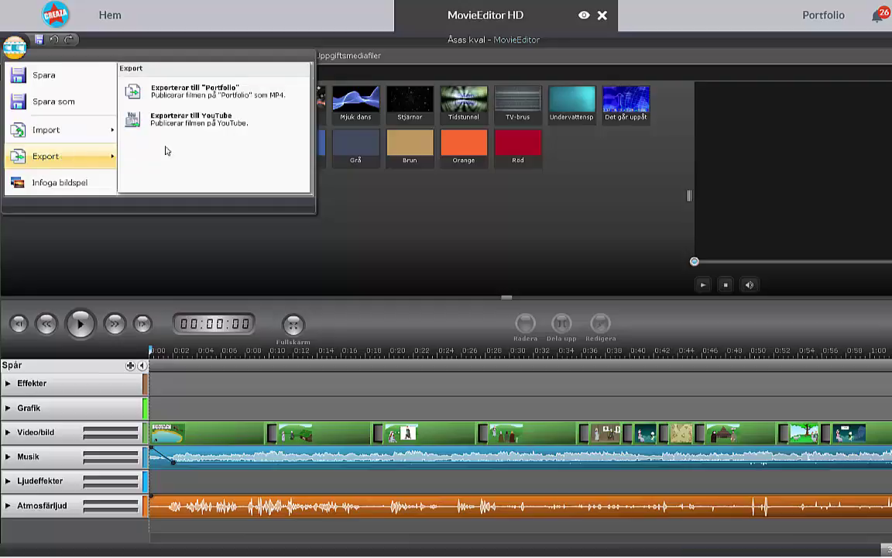